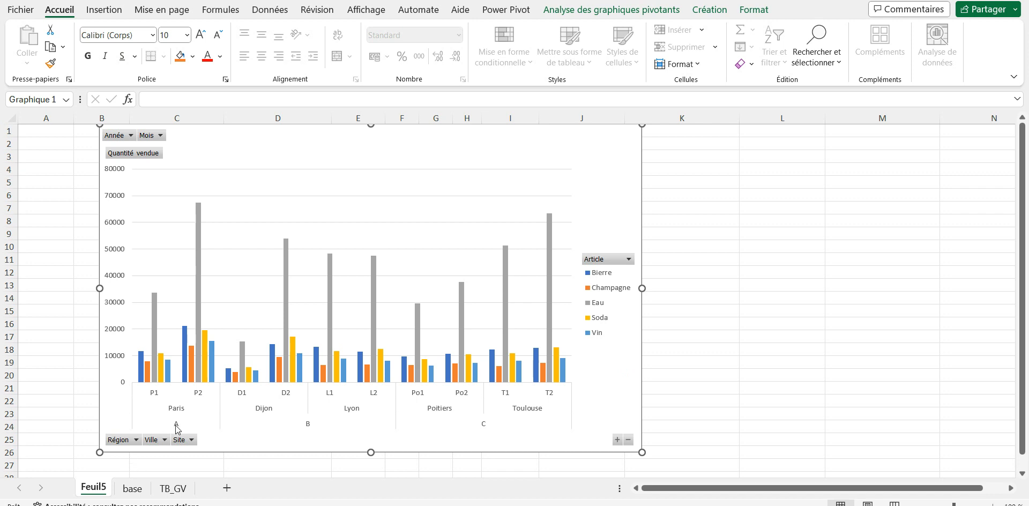
Step: Review the Région and Ville field filter options on the pivot chart without changing them
click(135, 439)
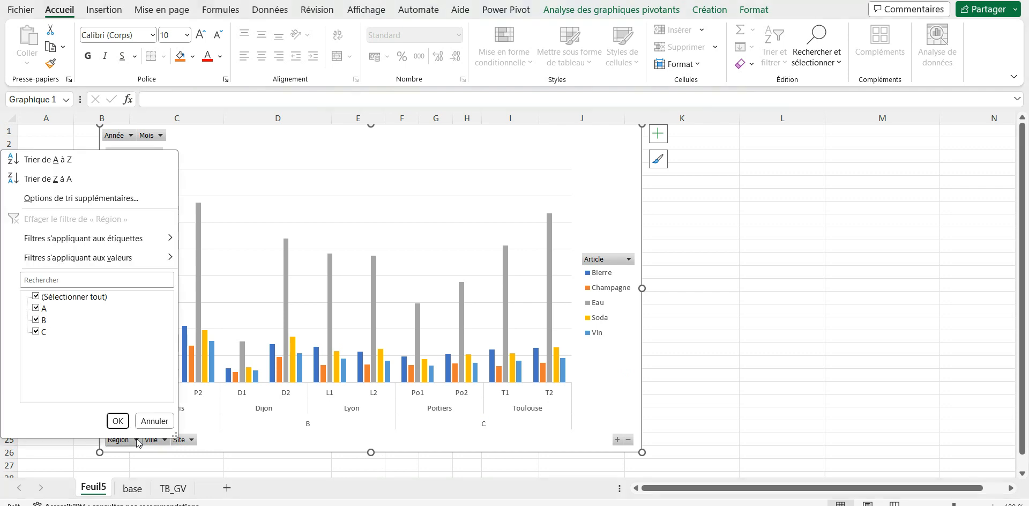
click(309, 441)
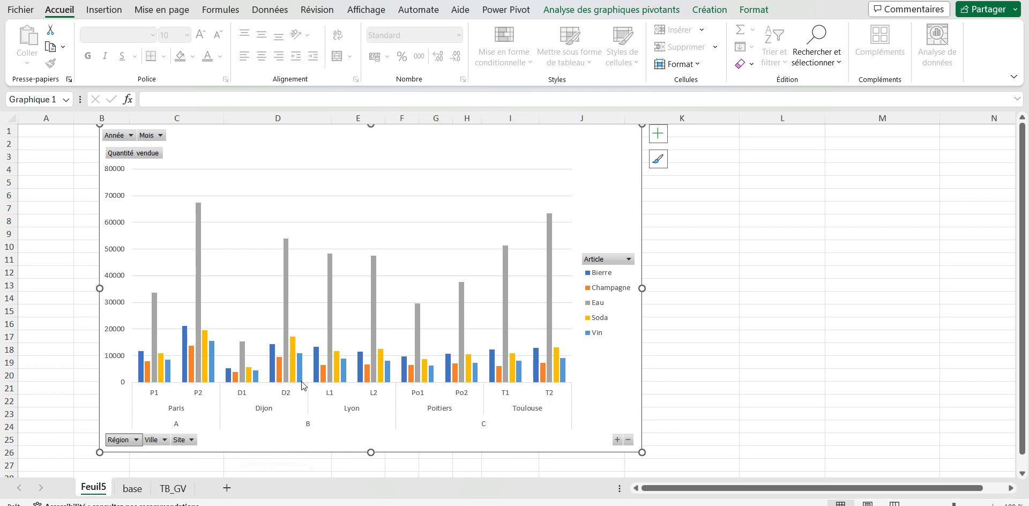
click(137, 439)
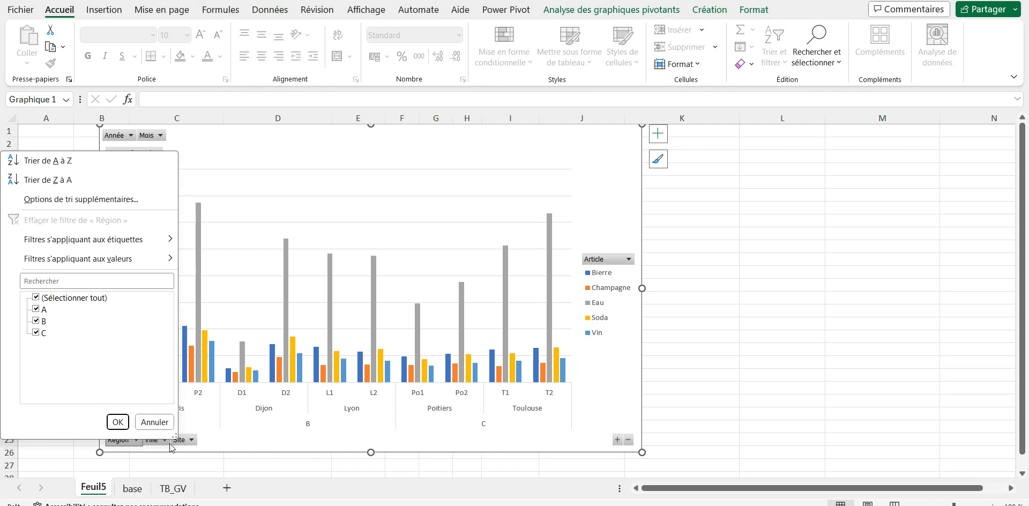
click(225, 442)
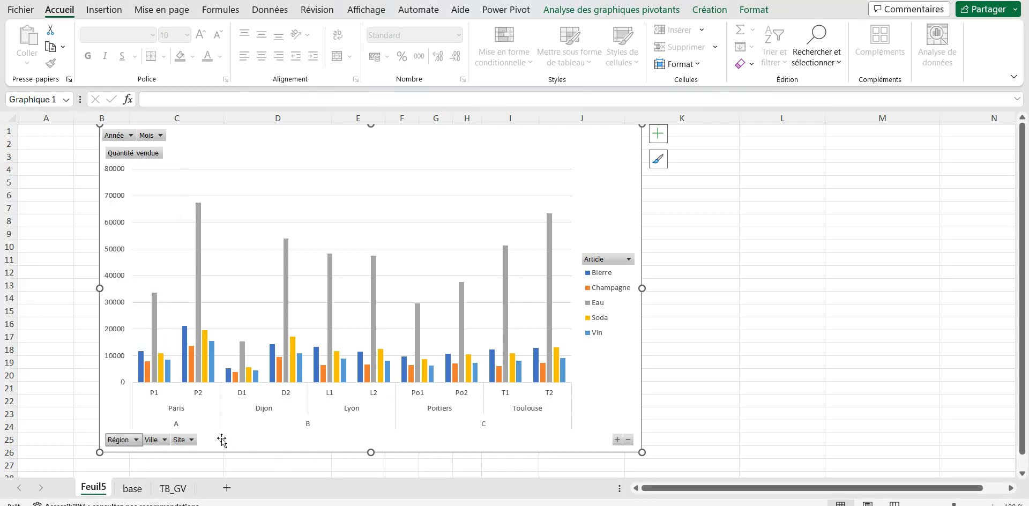
click(163, 439)
click(287, 442)
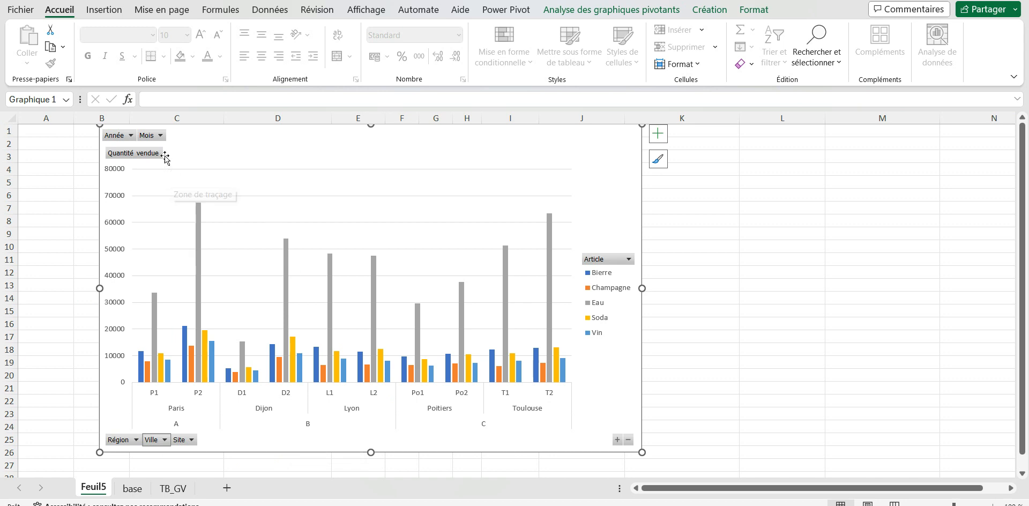
Step: Filter the pivot chart to the year 2019 only, keeping all months included
click(131, 135)
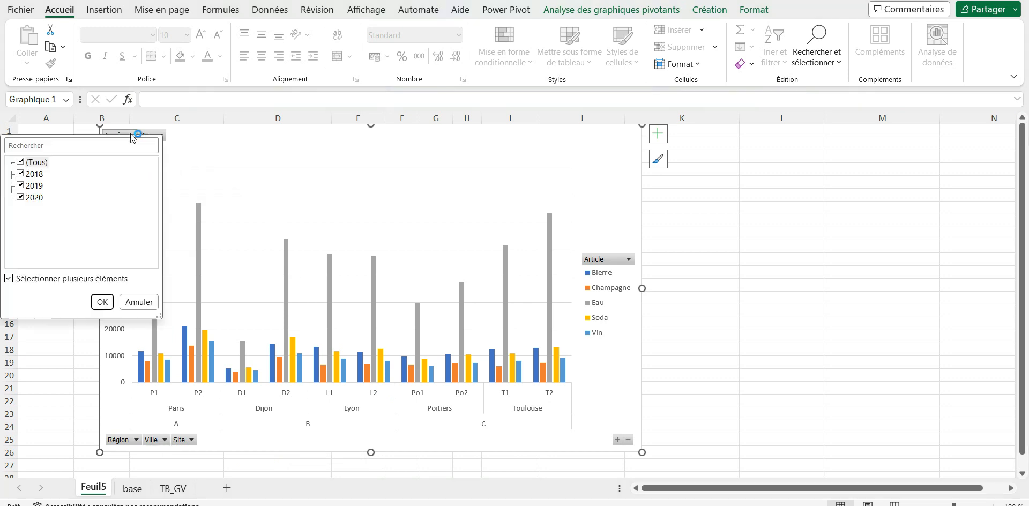
click(22, 162)
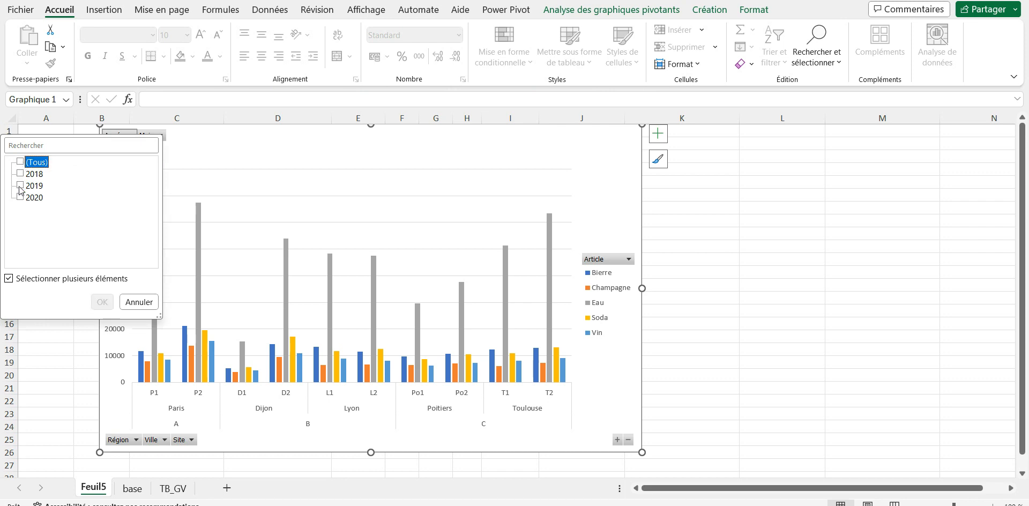
click(19, 186)
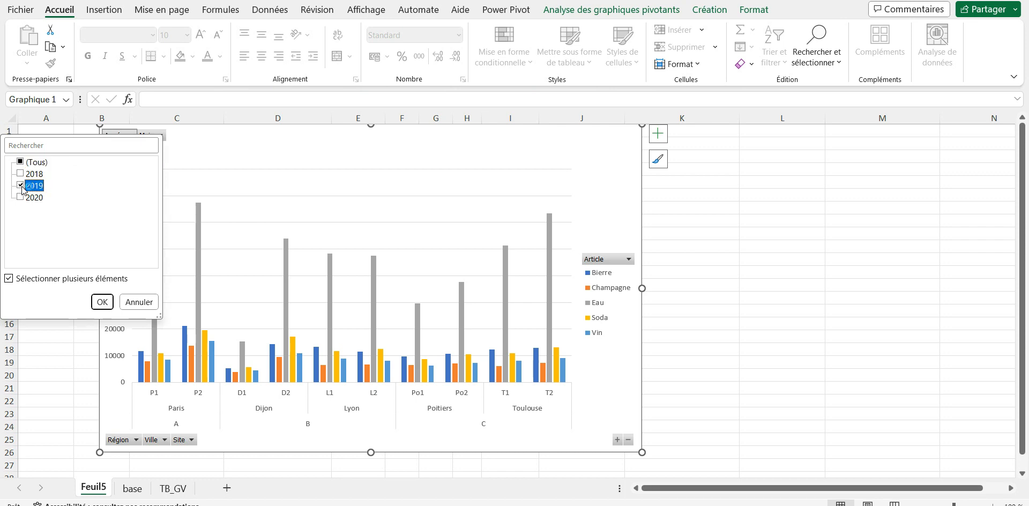
click(102, 302)
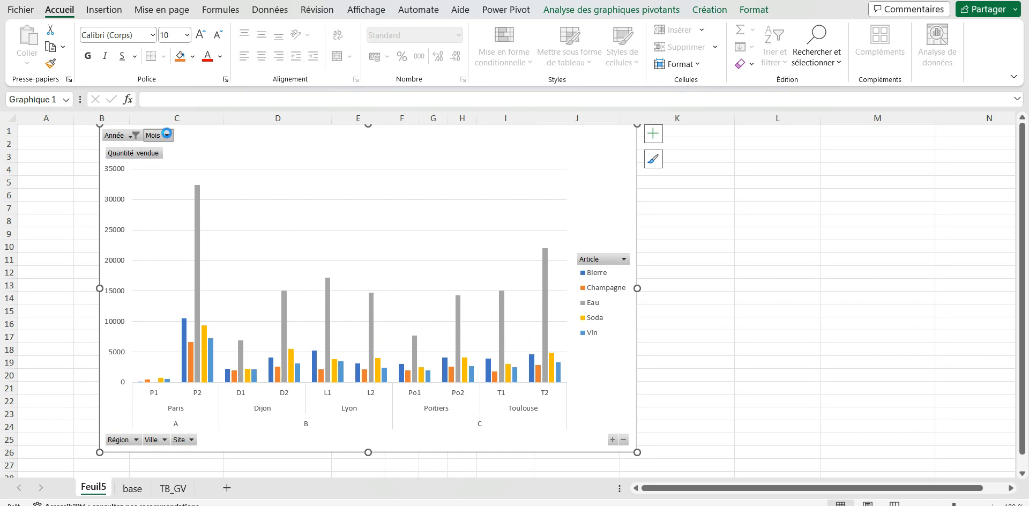
click(167, 135)
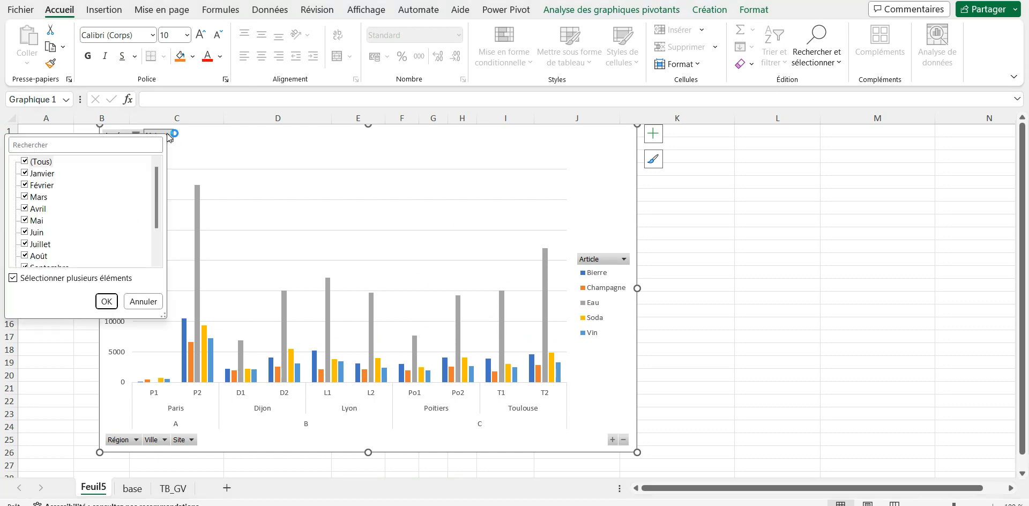
click(107, 302)
Step: Reset the pivot chart's Année filter to include all years
click(130, 134)
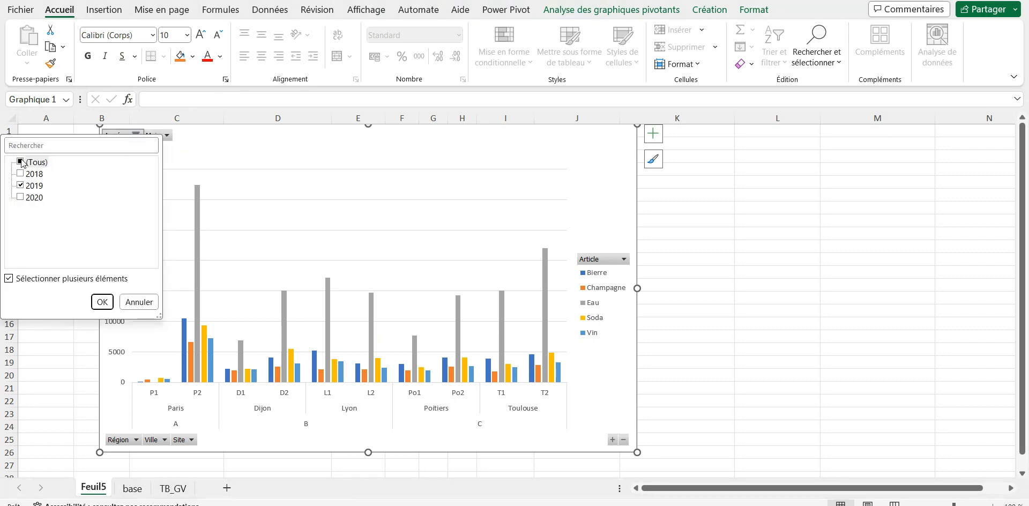
click(21, 163)
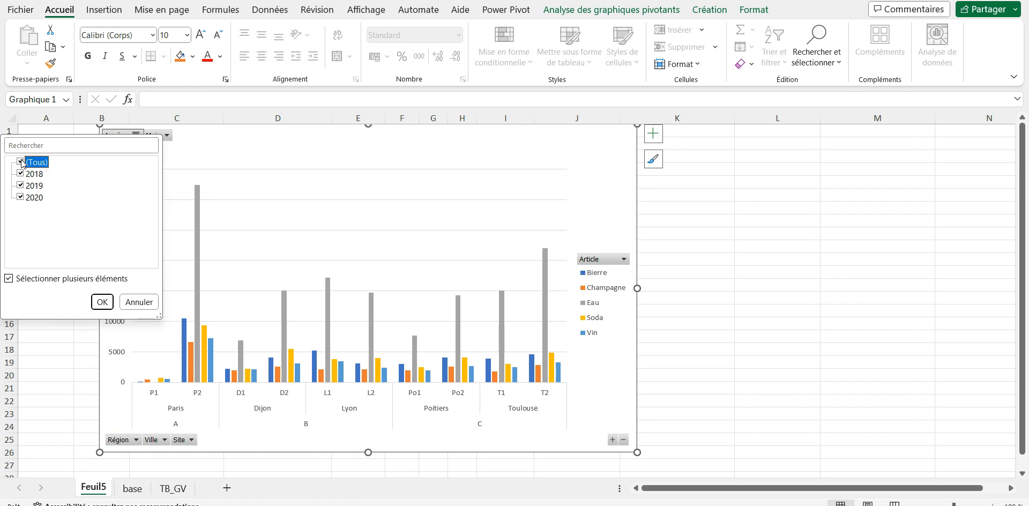
click(102, 301)
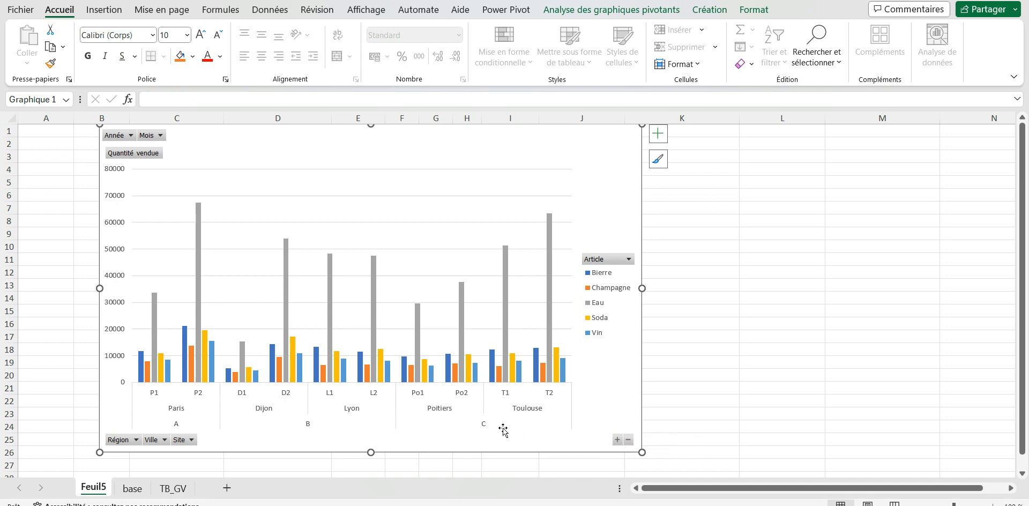
Step: Collapse the pivot chart's axis from sites to regions, and expand it back to site level
click(627, 440)
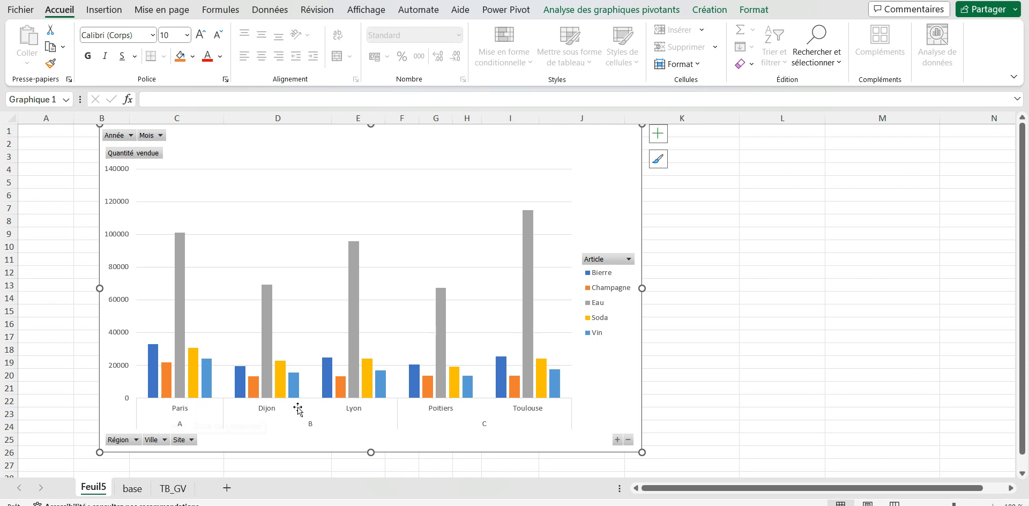
click(630, 439)
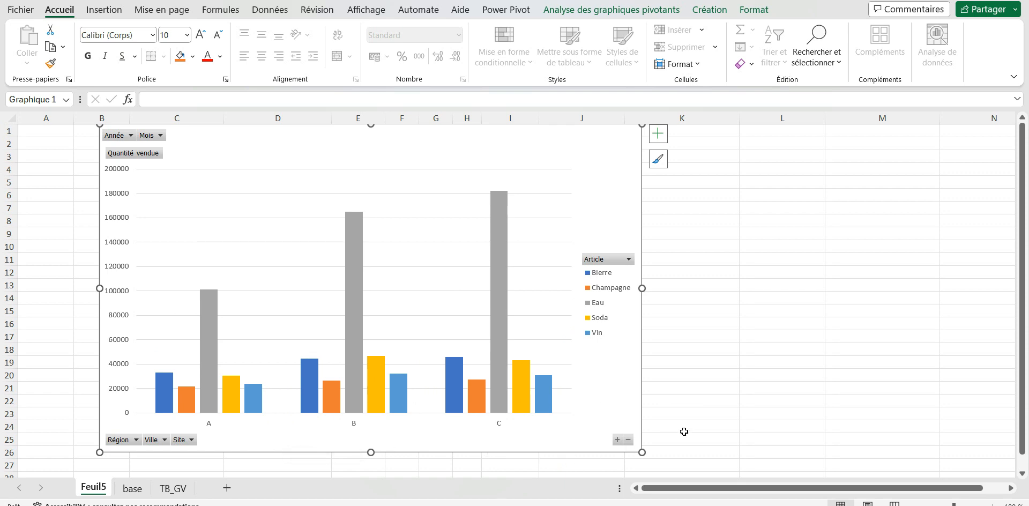
click(618, 441)
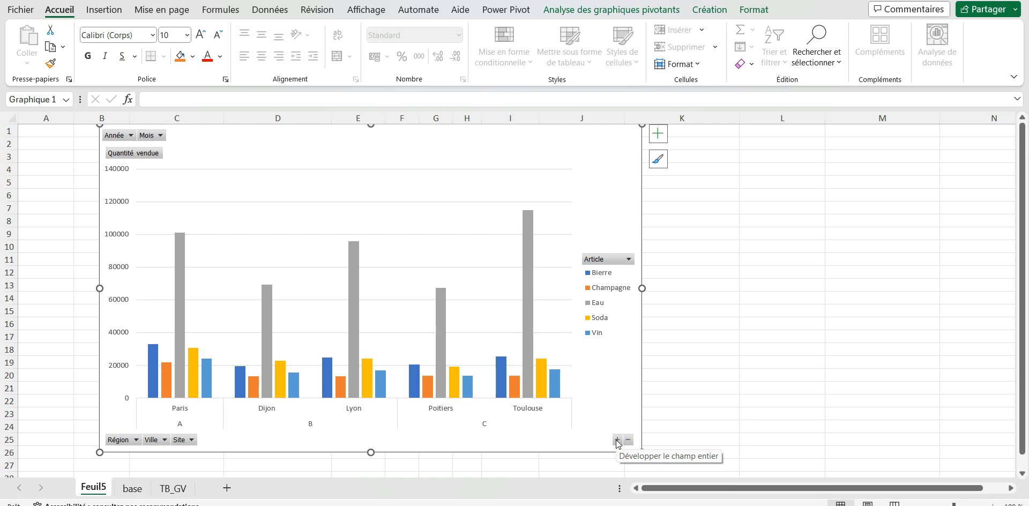
click(617, 440)
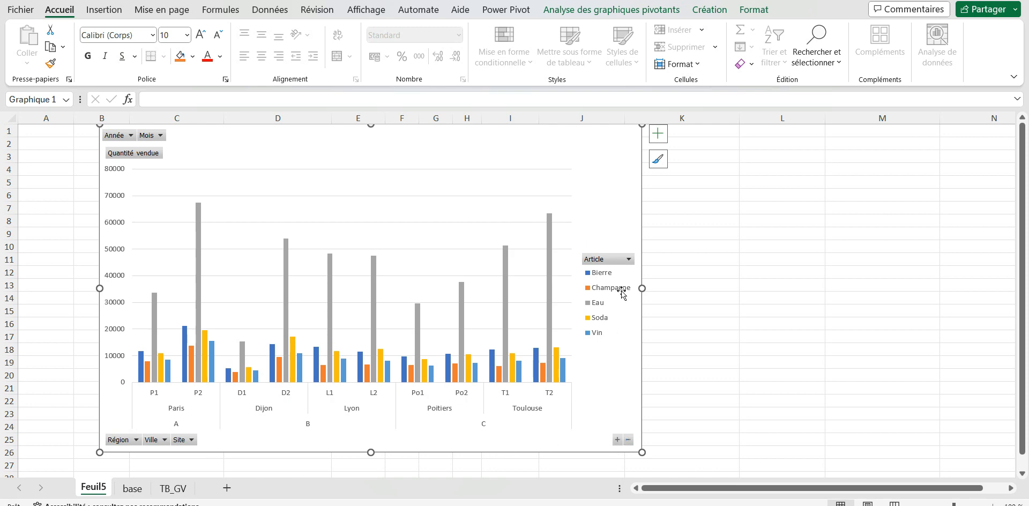
Step: Exclude Eau from the pivot chart using the Article filter
click(629, 259)
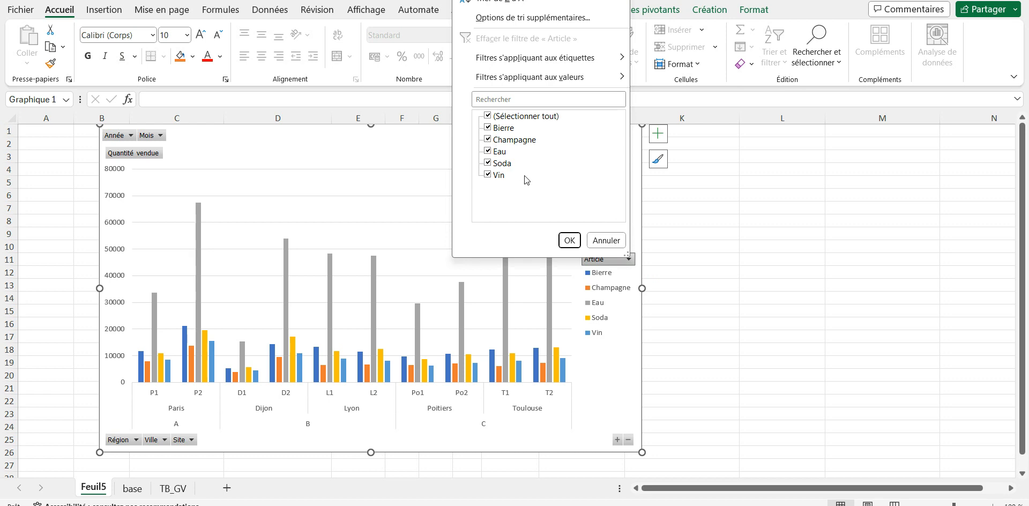
click(488, 152)
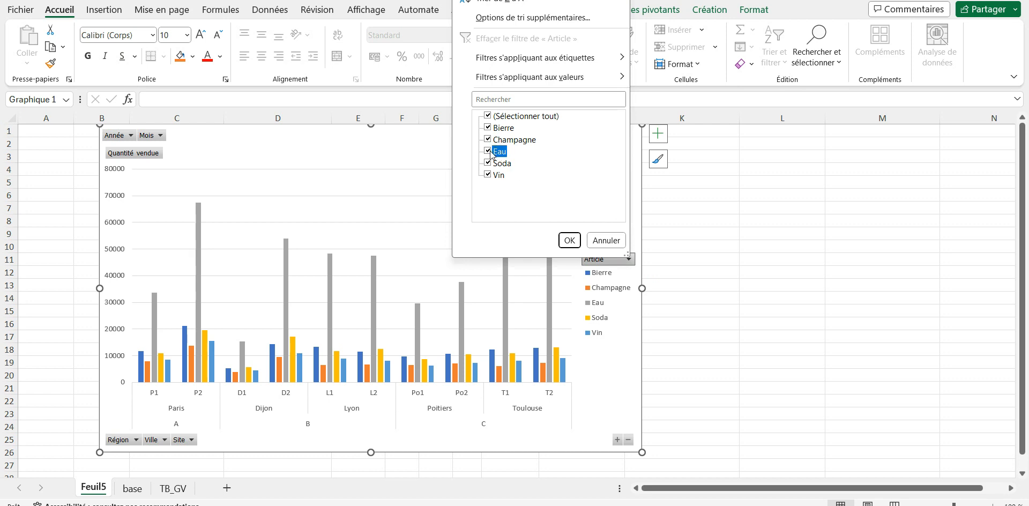
click(567, 240)
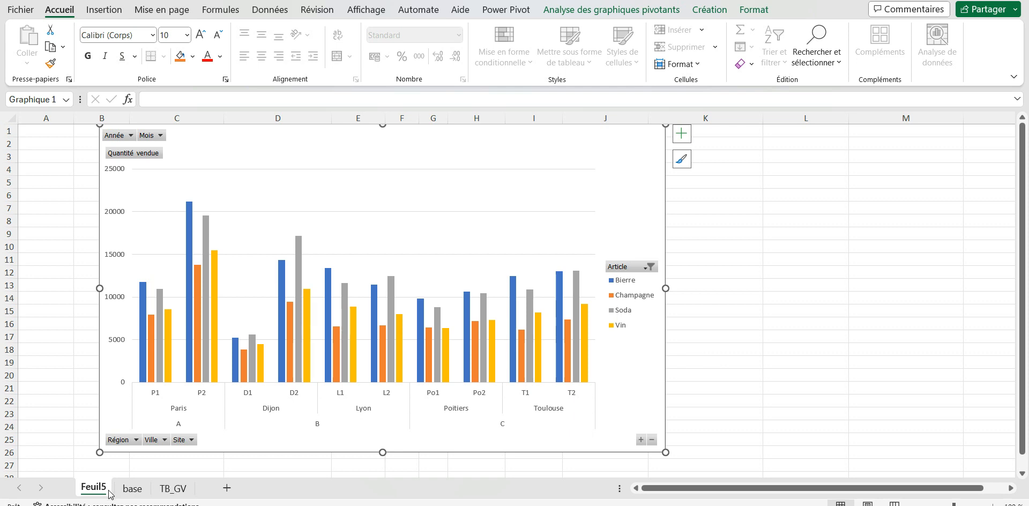
Step: On the base sheet, examine the Année through Article columns and the Quantité vendu column of the source table
click(139, 489)
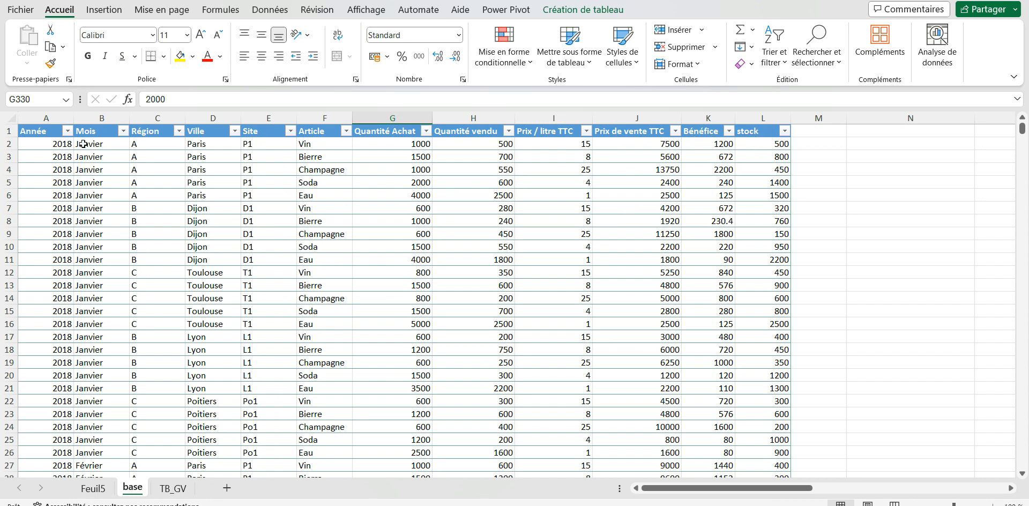
drag(53, 114, 319, 121)
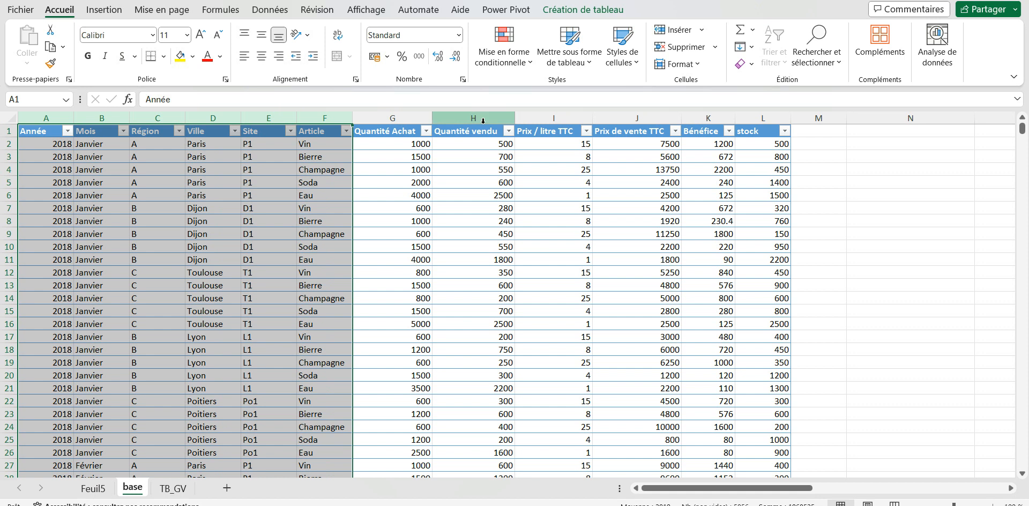
click(483, 120)
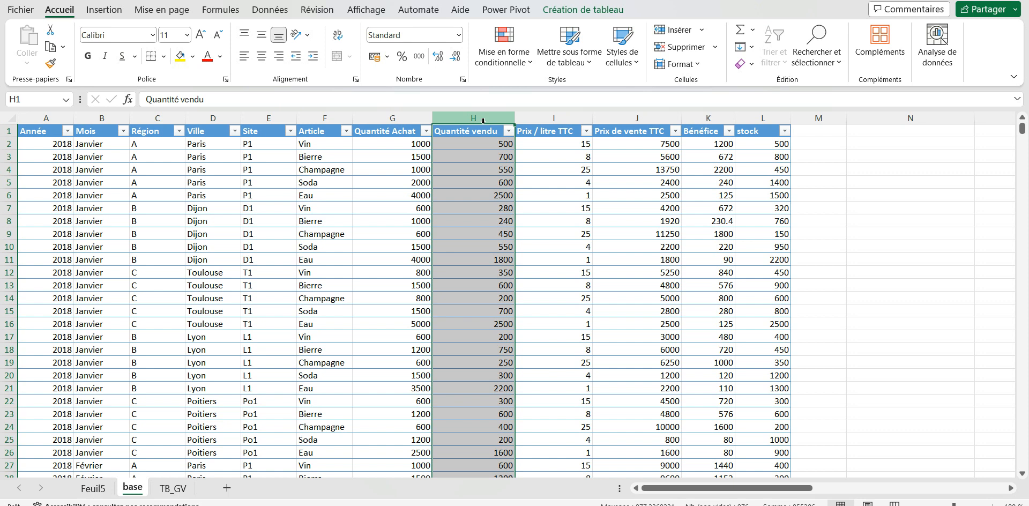
click(305, 188)
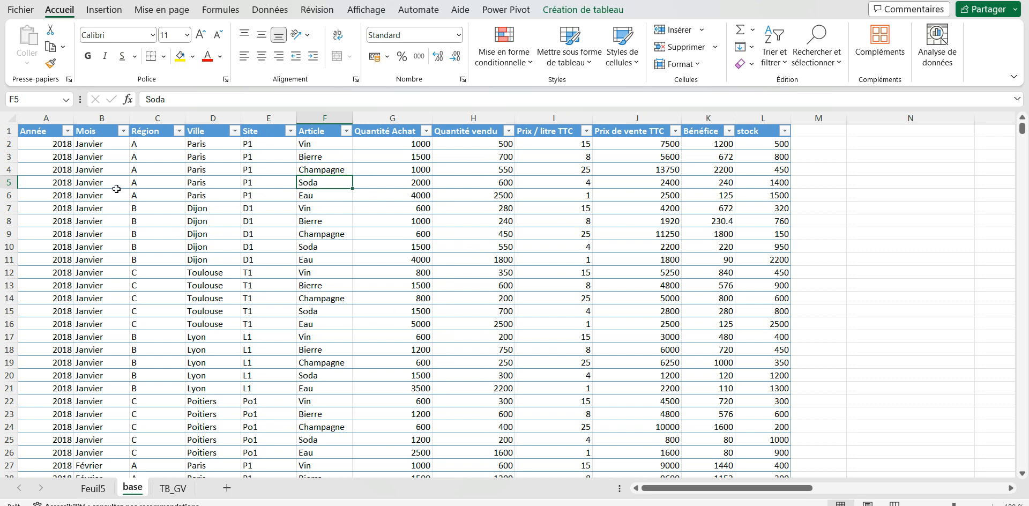
key(Down)
key(Down)
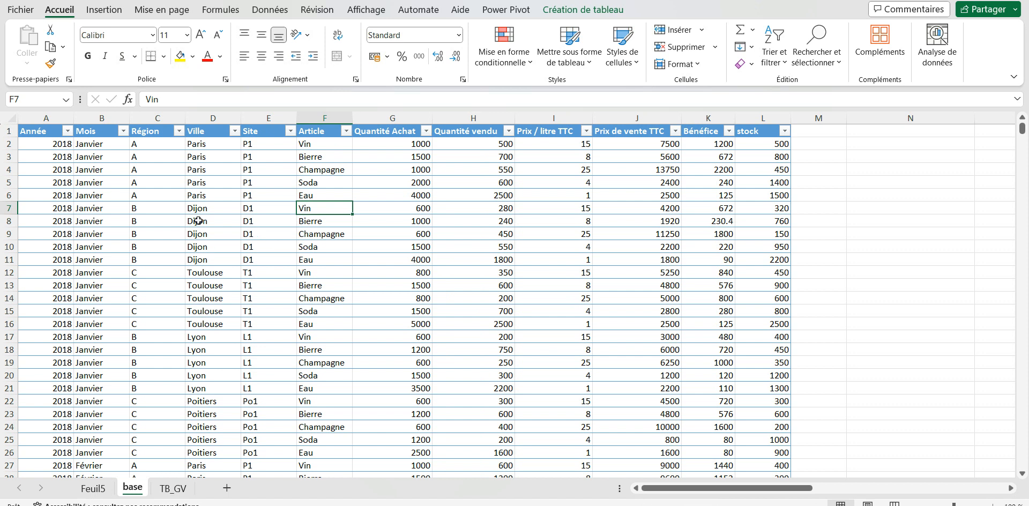
Step: Insert a pivot table from the base table on a new worksheet
click(157, 270)
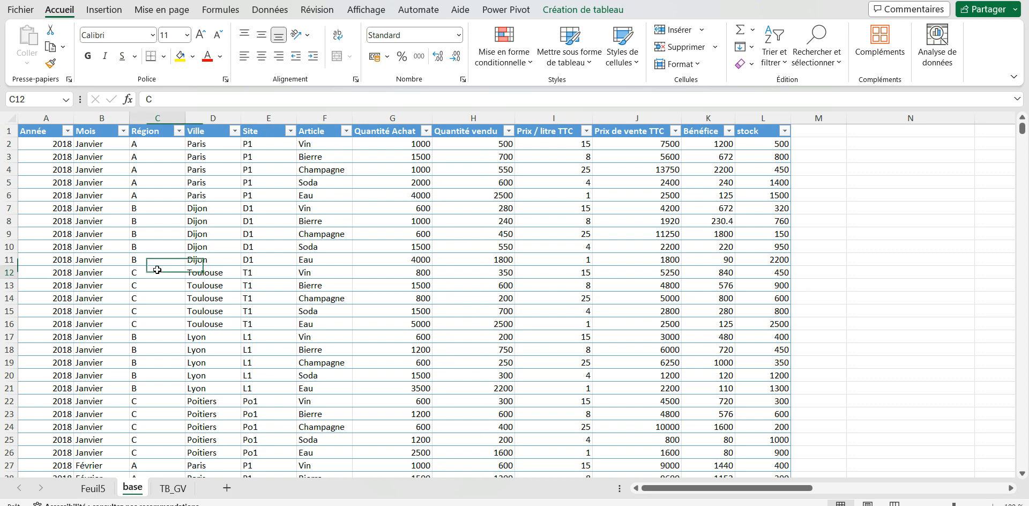
click(109, 16)
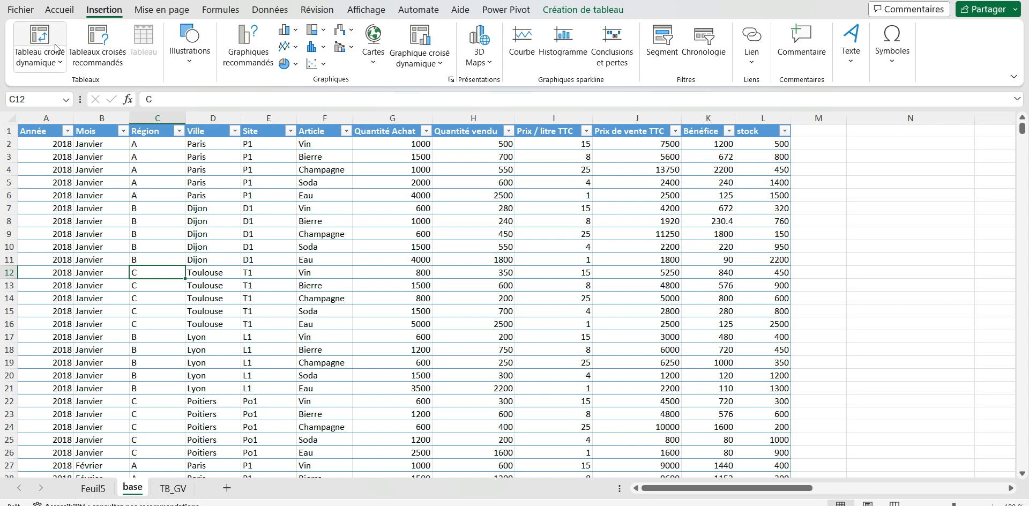
click(61, 63)
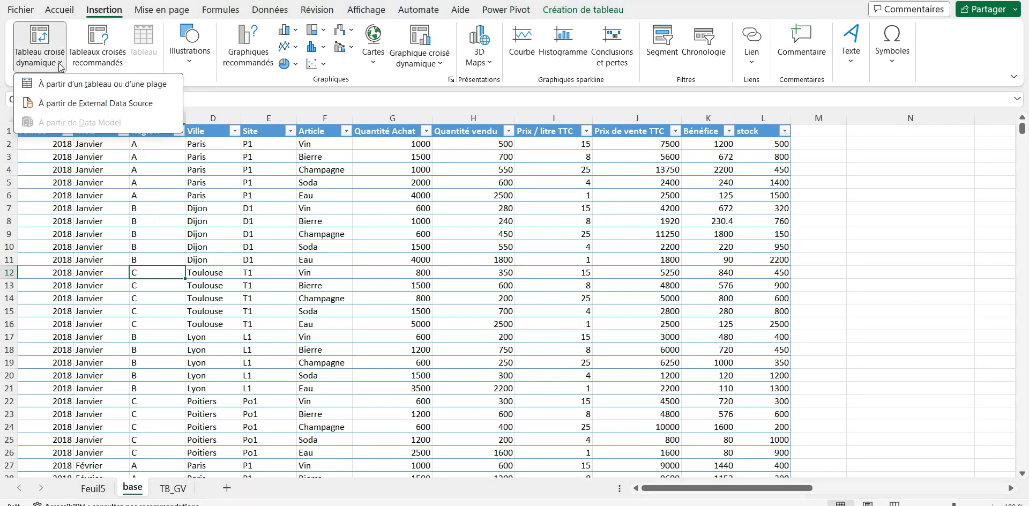
click(113, 87)
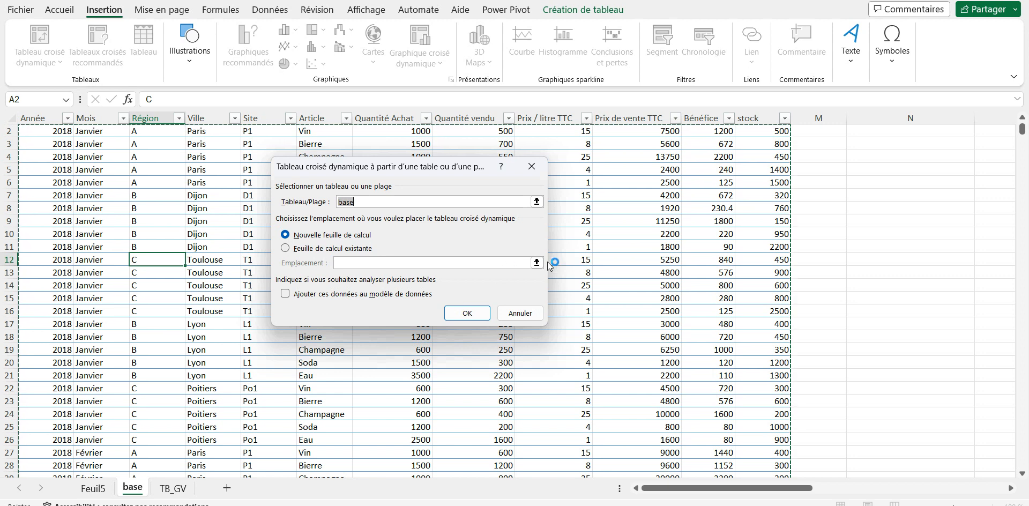
click(469, 313)
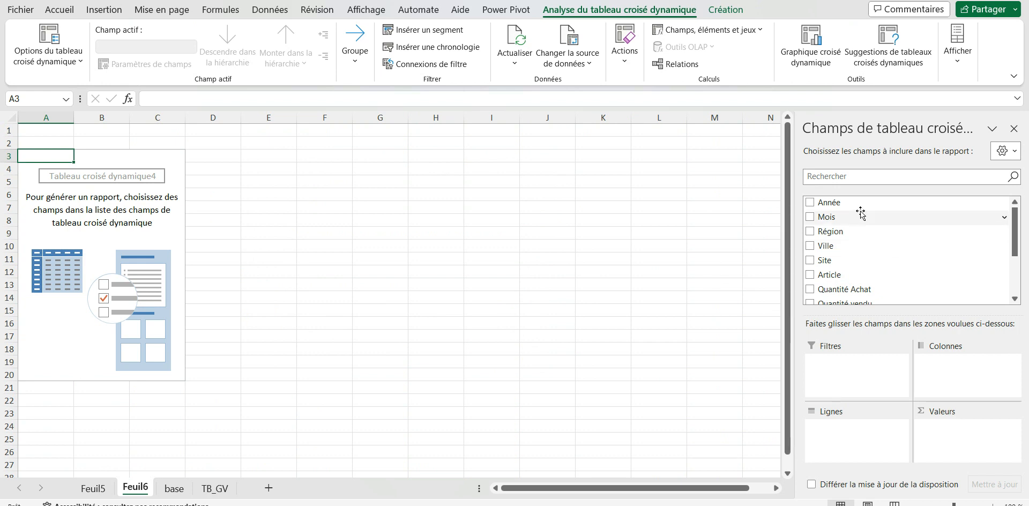
Step: Lay out the pivot table with Année and Mois as filters, Article as columns and the sum of Quantité vendu as values
drag(853, 208, 873, 383)
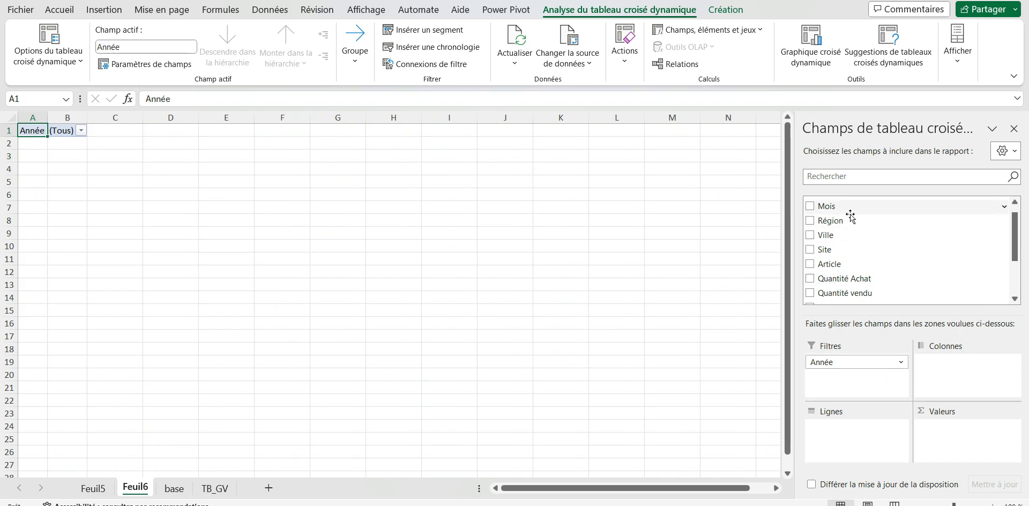
drag(834, 207, 839, 377)
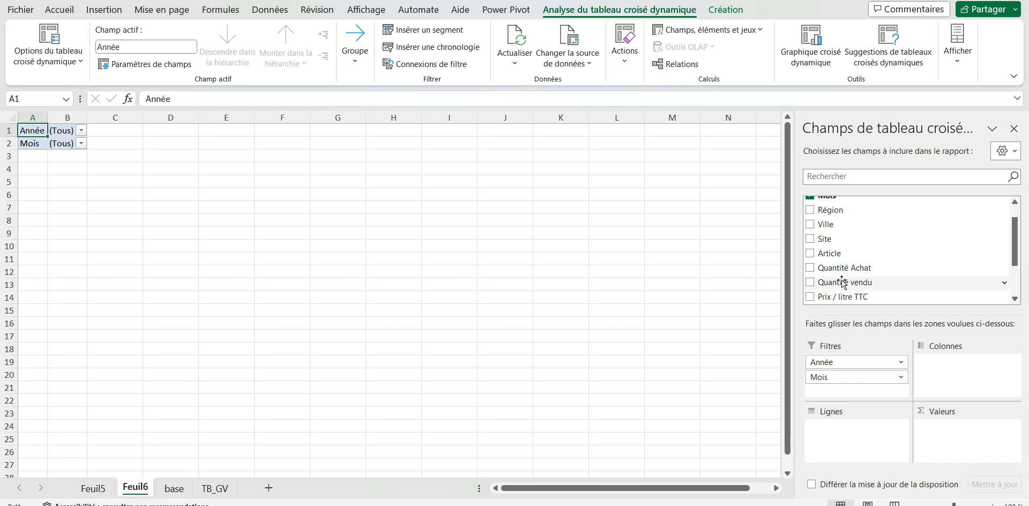
click(810, 282)
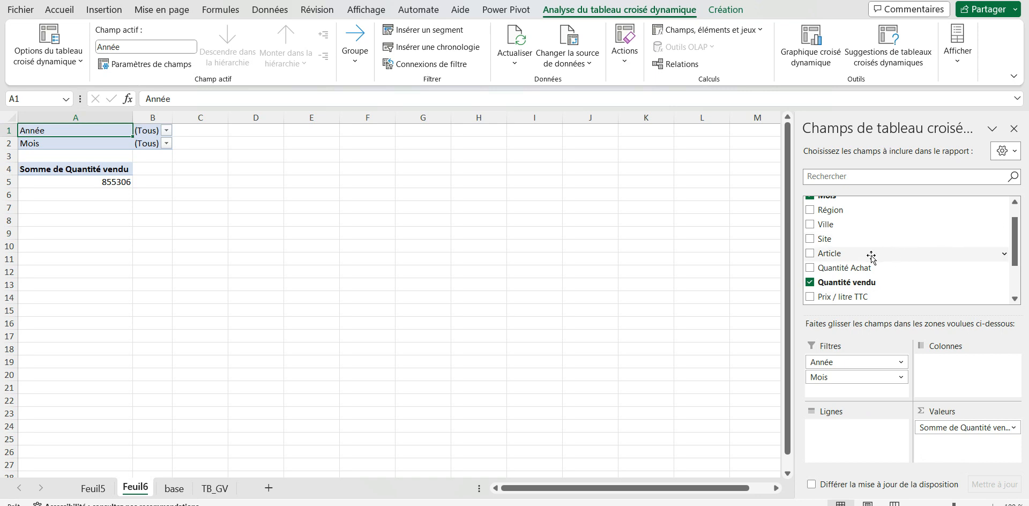
click(810, 253)
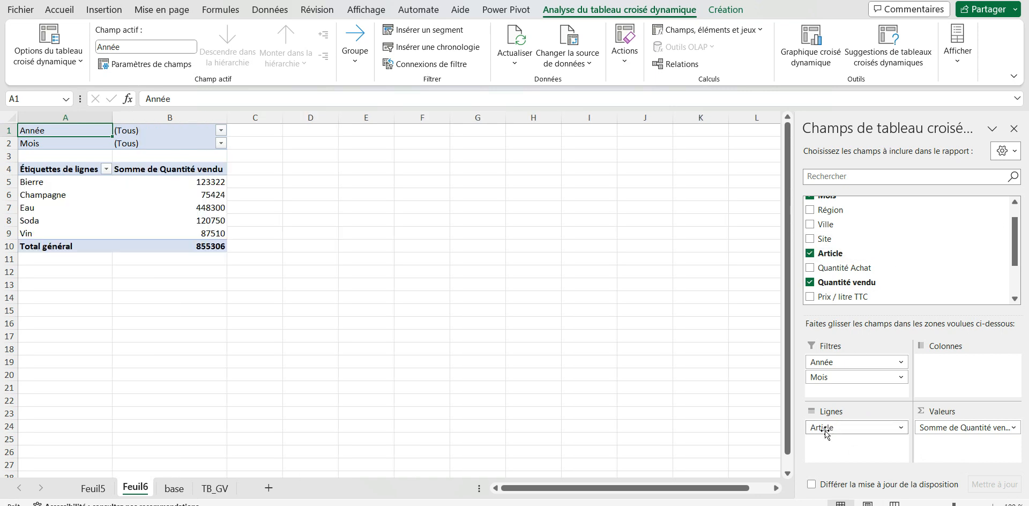
drag(825, 432, 963, 362)
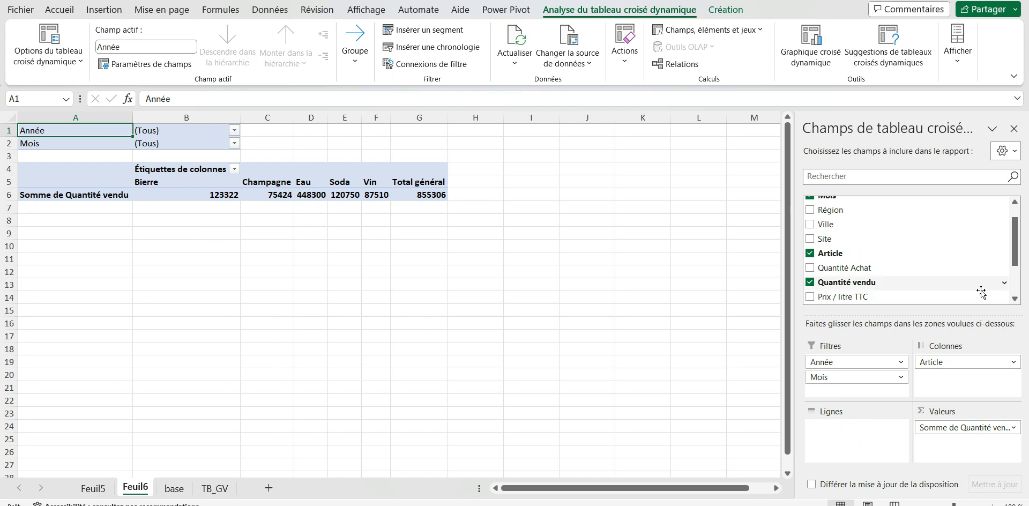
Step: Add Région, Ville and Site as nested row fields of the pivot table
drag(1014, 234, 1017, 207)
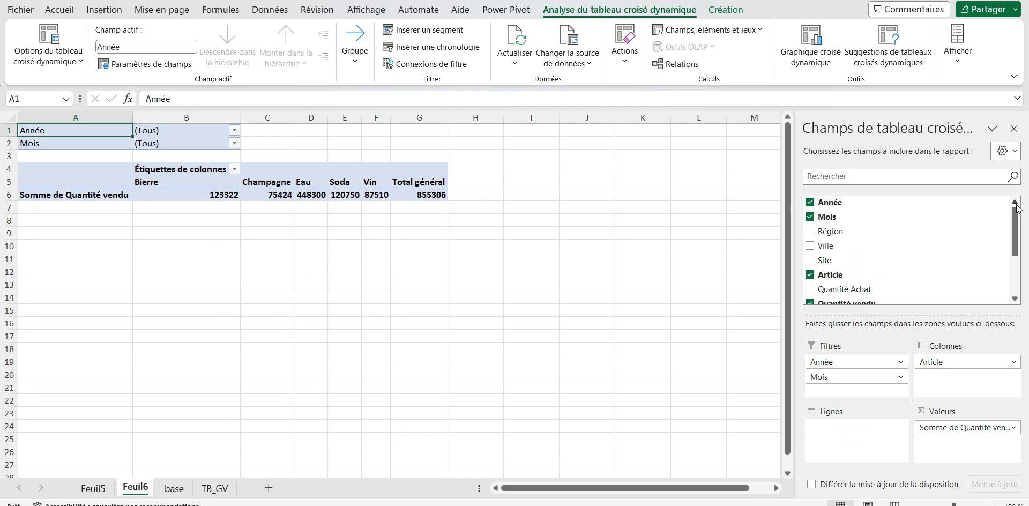
click(1017, 207)
click(811, 234)
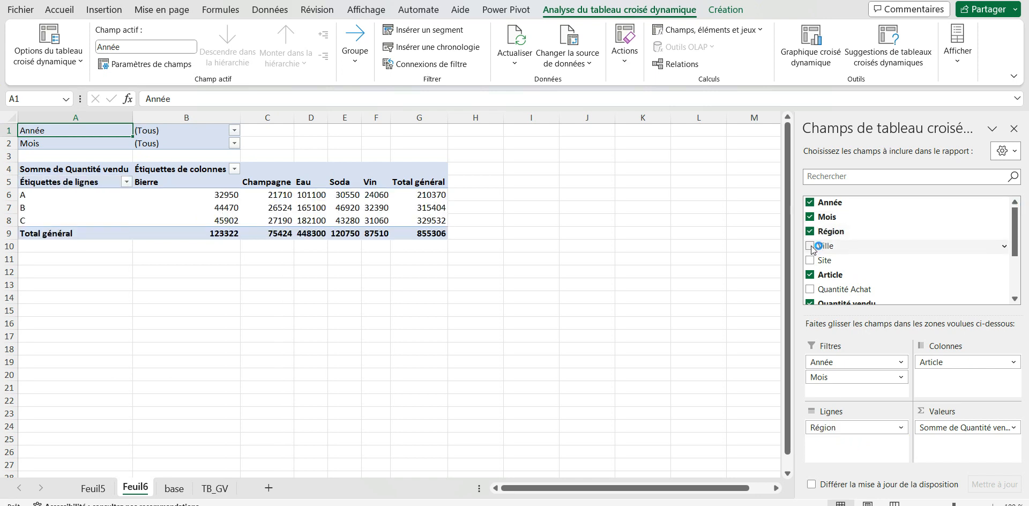
click(810, 247)
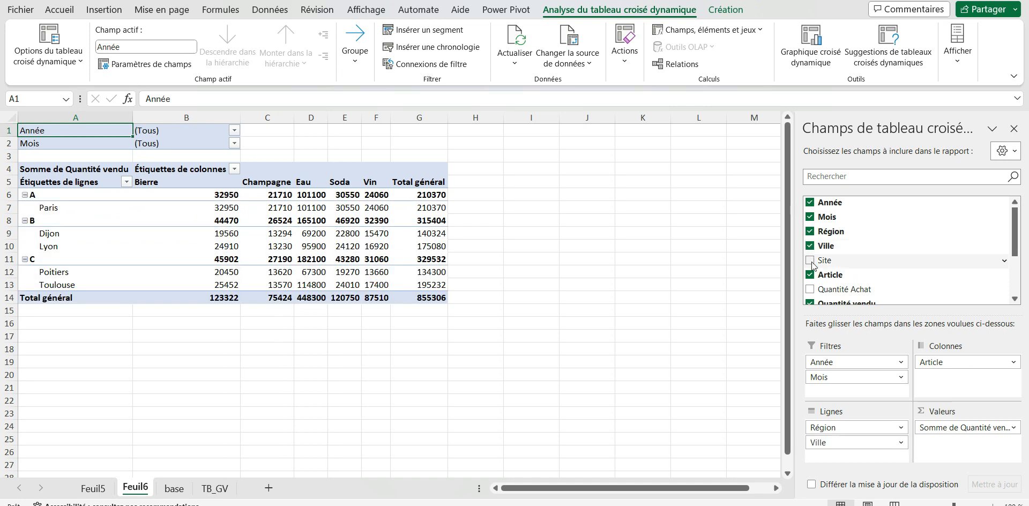
drag(839, 261, 856, 453)
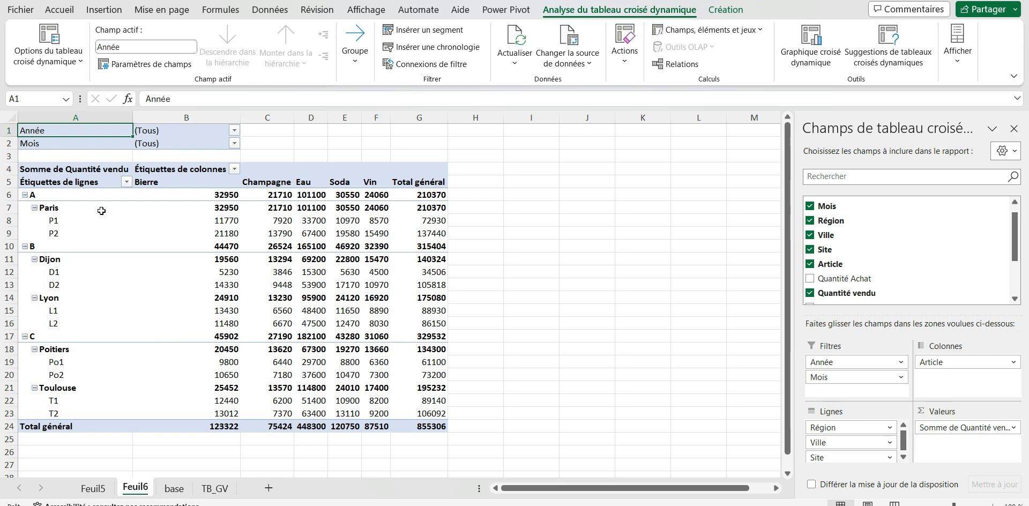
Step: Collapse Paris, Dijon, Lyon, Poitiers and Toulouse in the pivot table to hide their sites
click(35, 208)
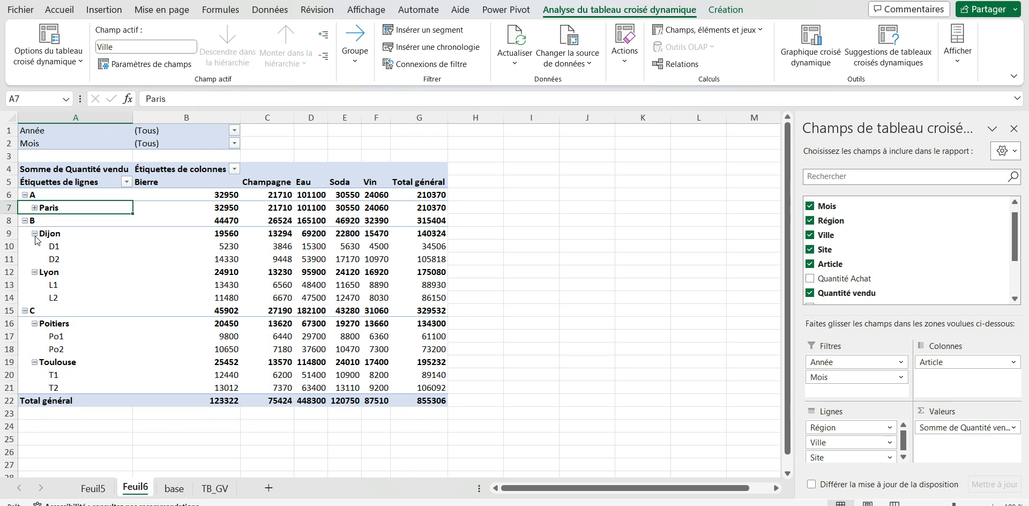
click(34, 234)
click(35, 246)
click(34, 272)
click(35, 285)
Step: Collapse regions A, B and C in the pivot table, and expand them again to the city level
click(24, 260)
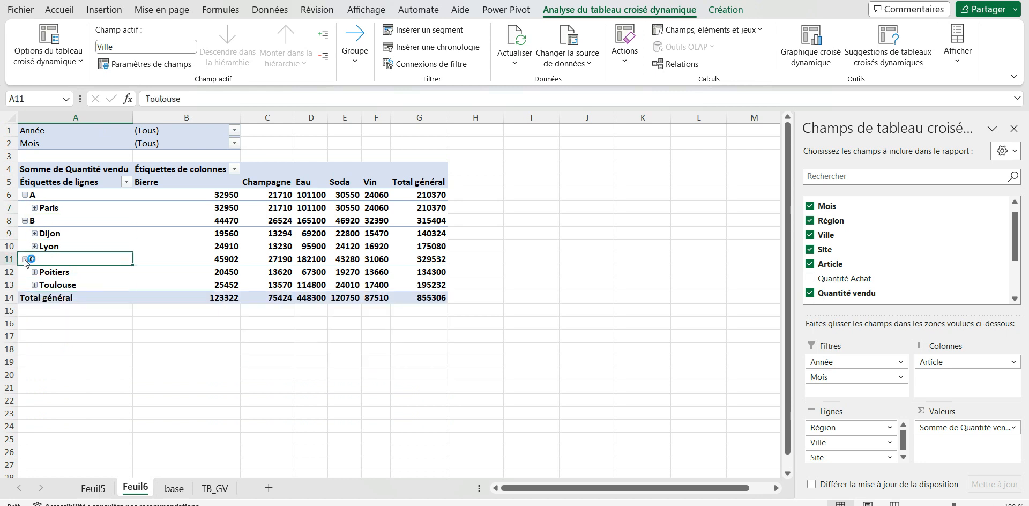
click(25, 221)
click(24, 195)
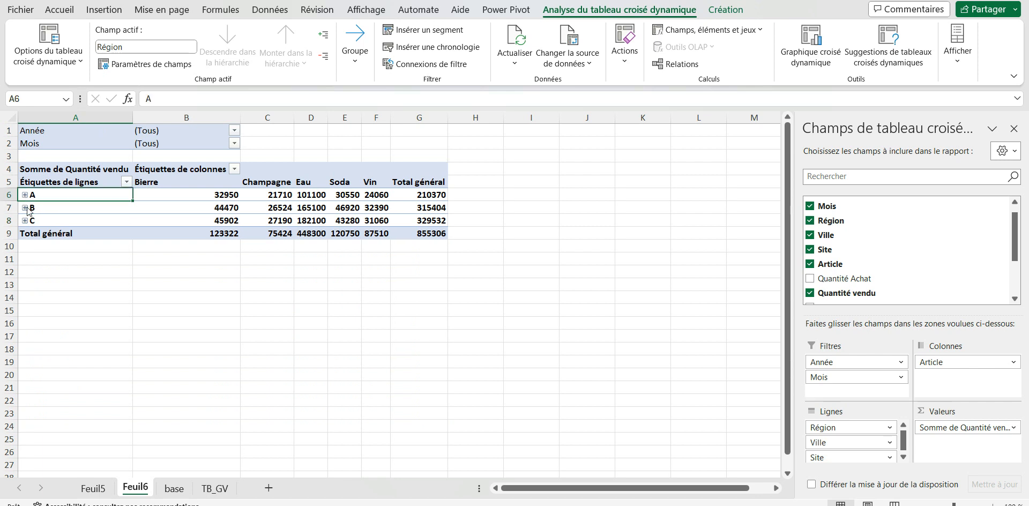
click(25, 195)
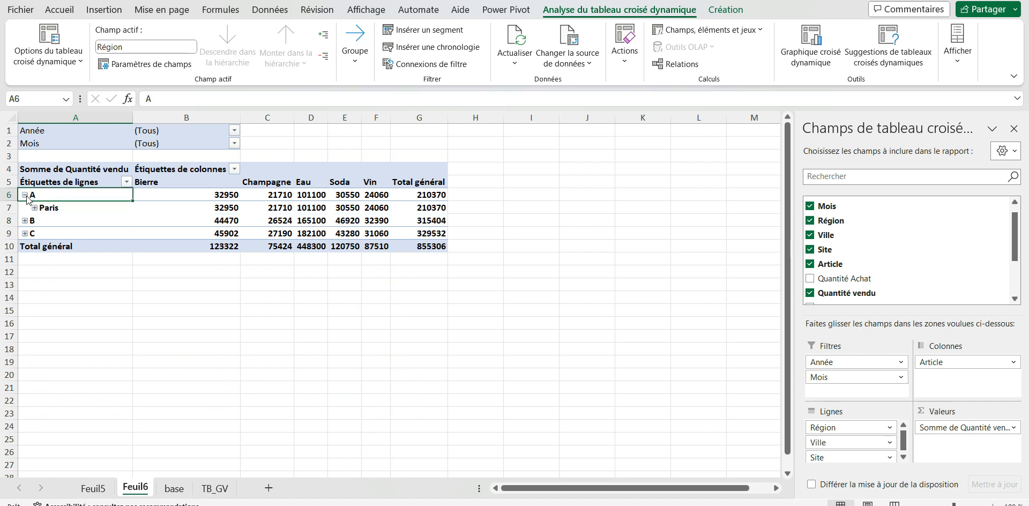
click(28, 224)
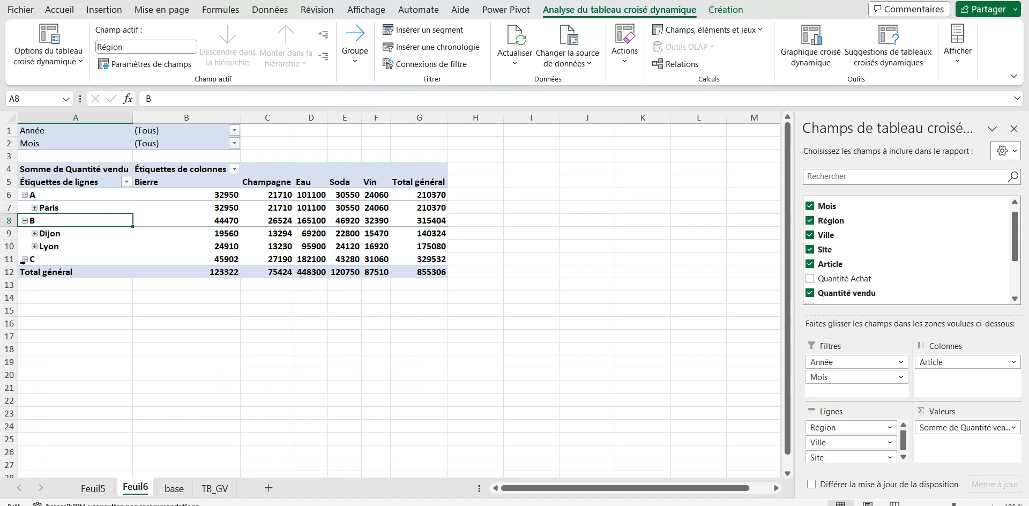
click(23, 260)
click(24, 260)
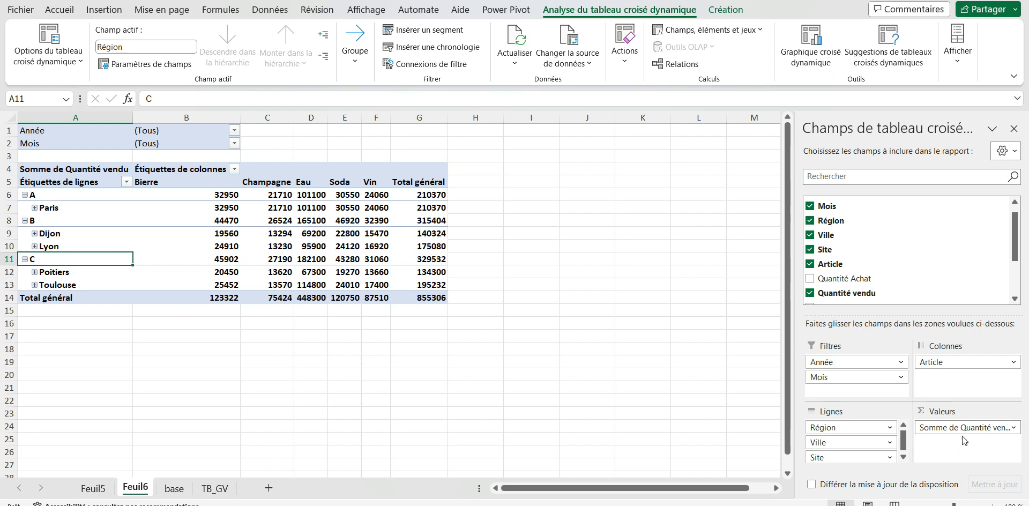
Step: Try summarizing the Quantité vendu values by Nombre, and set the calculation back to Somme
click(1014, 428)
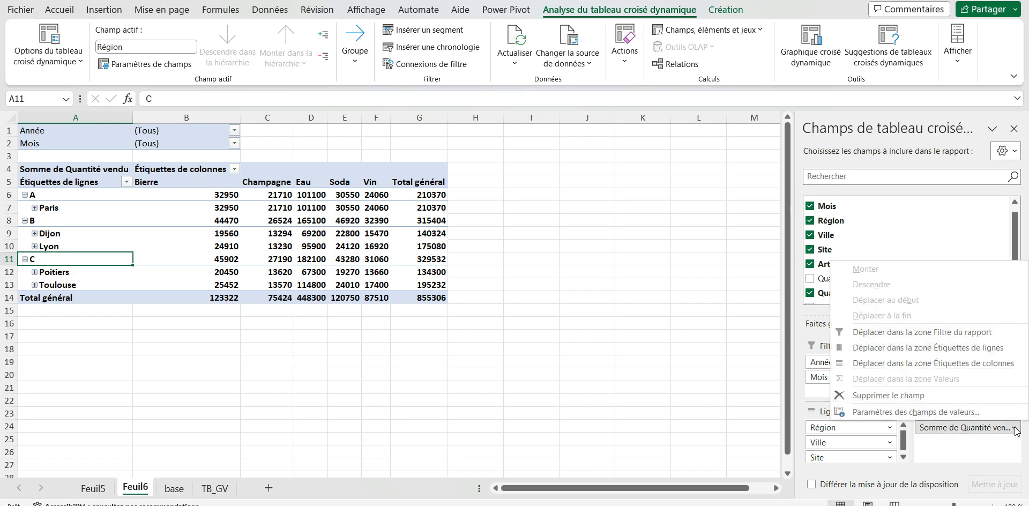
click(925, 413)
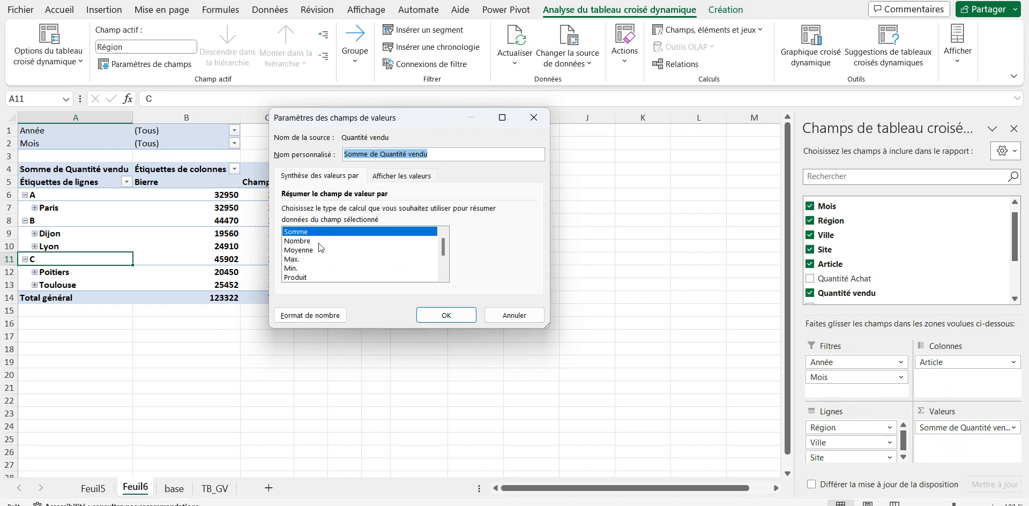
drag(429, 119, 655, 124)
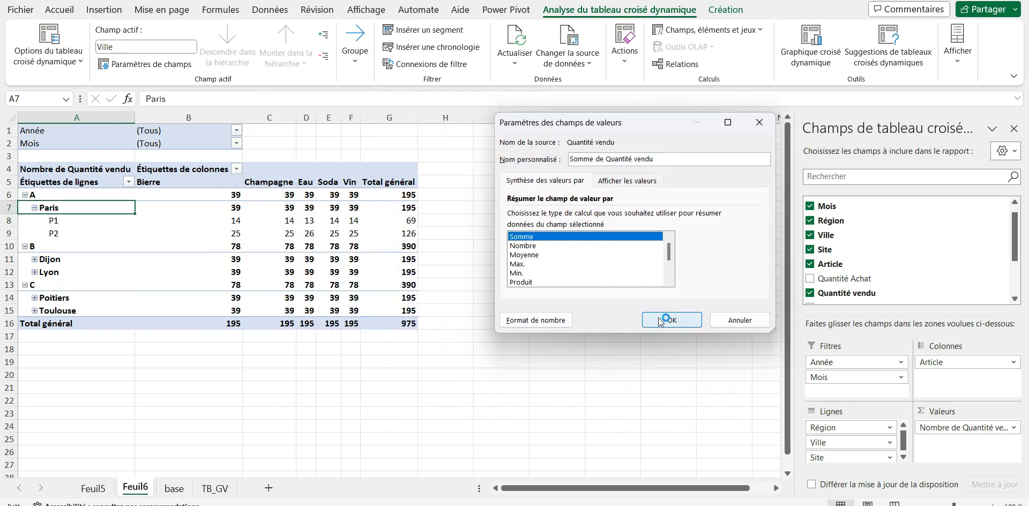
click(663, 320)
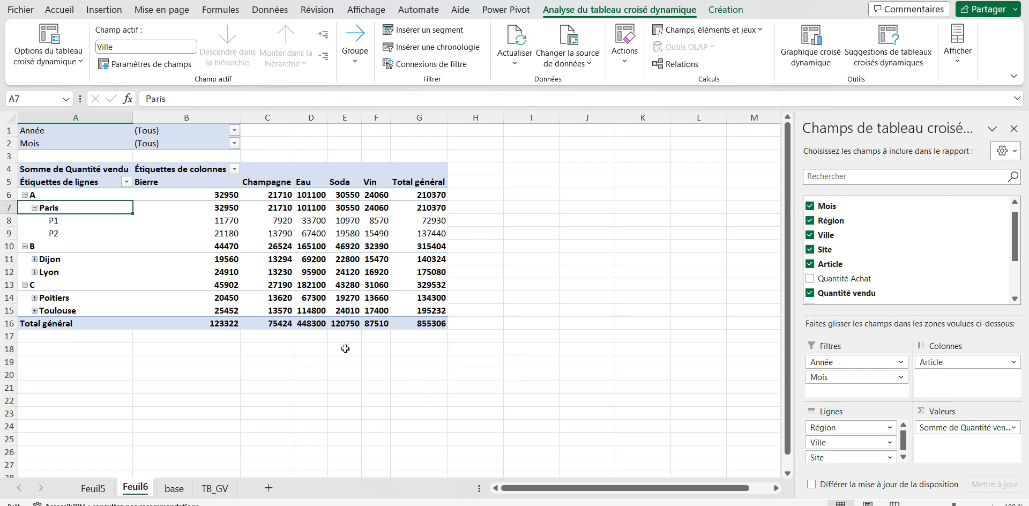
Step: Turn off the row and column grand totals in the pivot table options
click(278, 235)
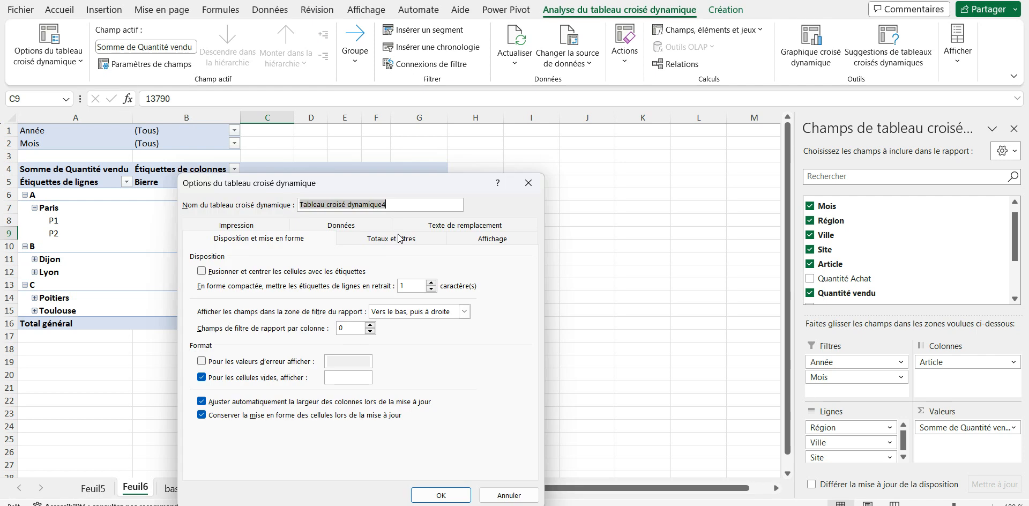
click(407, 237)
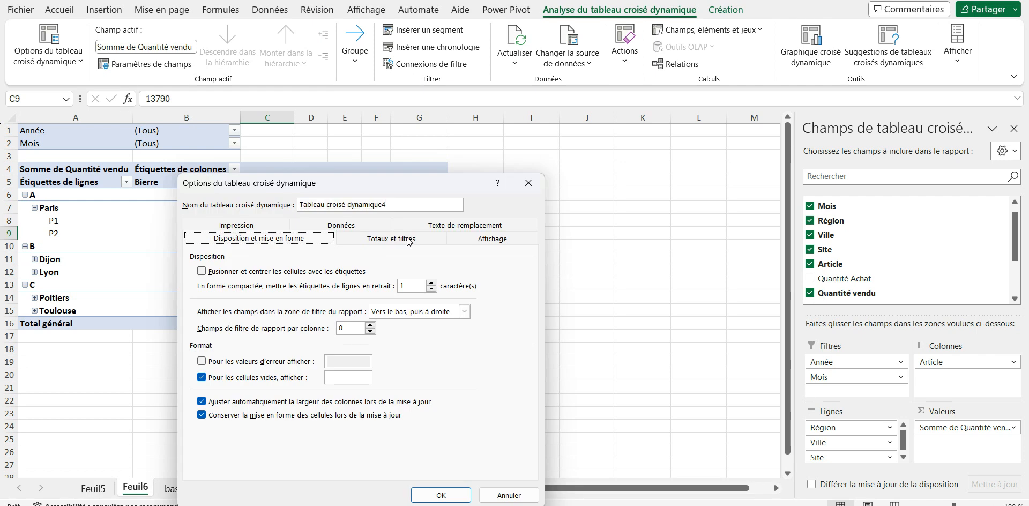
click(409, 239)
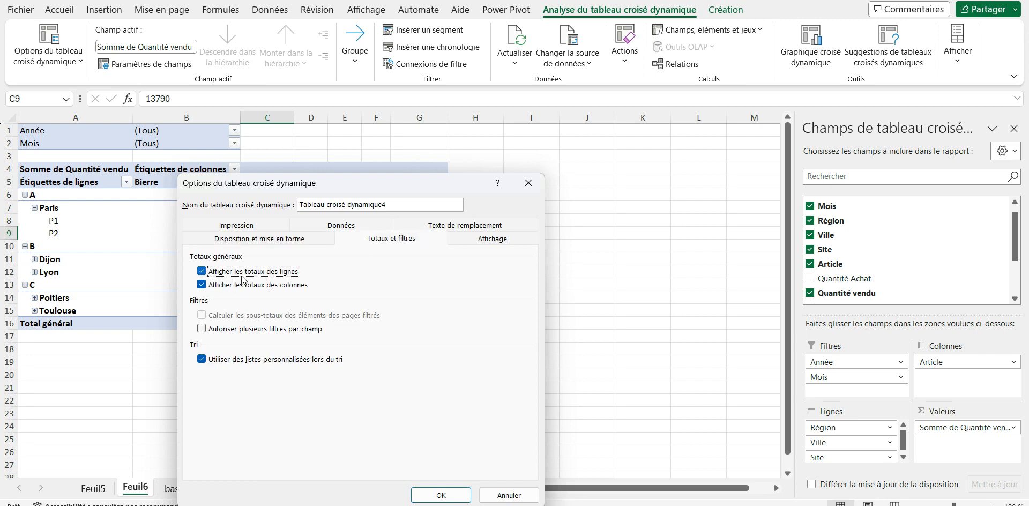
click(202, 272)
click(202, 284)
click(461, 492)
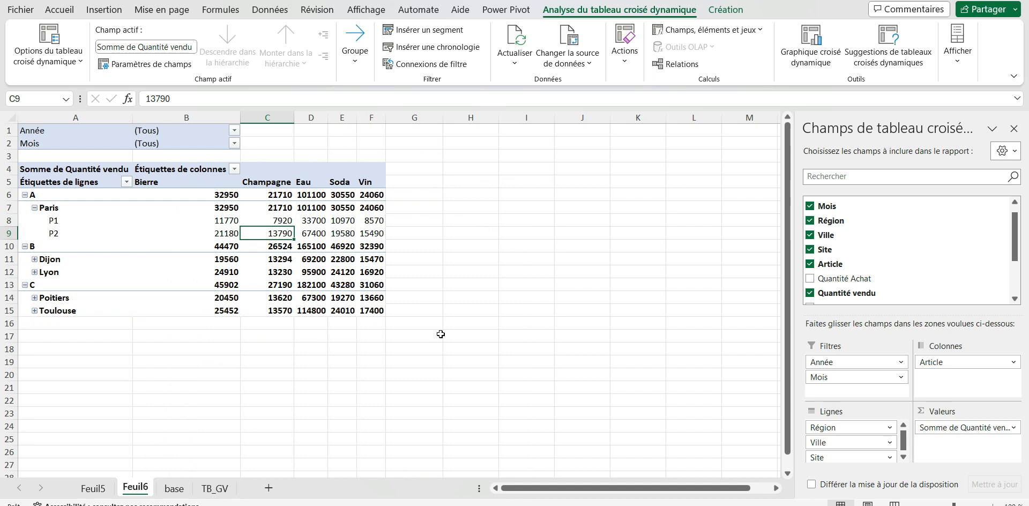
Step: Close the pivot table field list and insert a 2D clustered column chart from the pivot table
click(1012, 129)
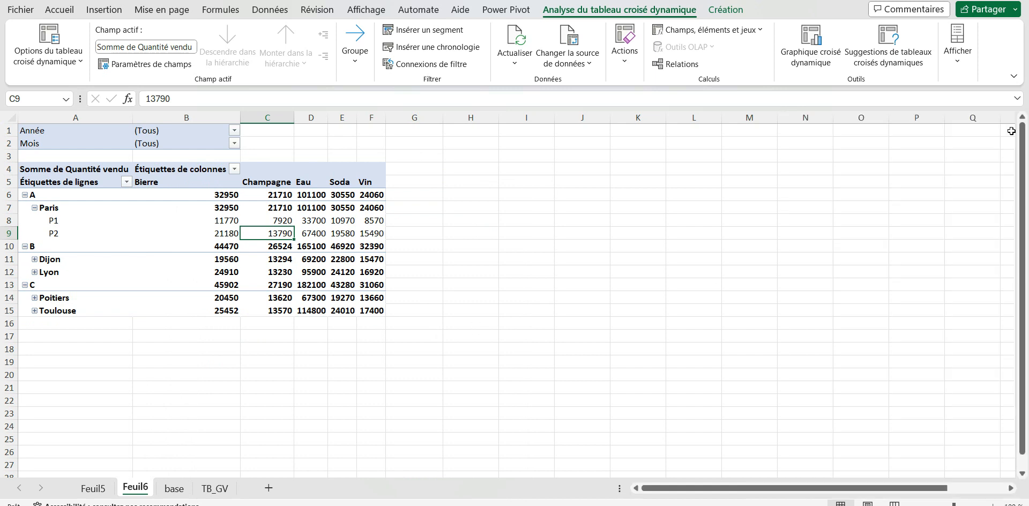
click(222, 247)
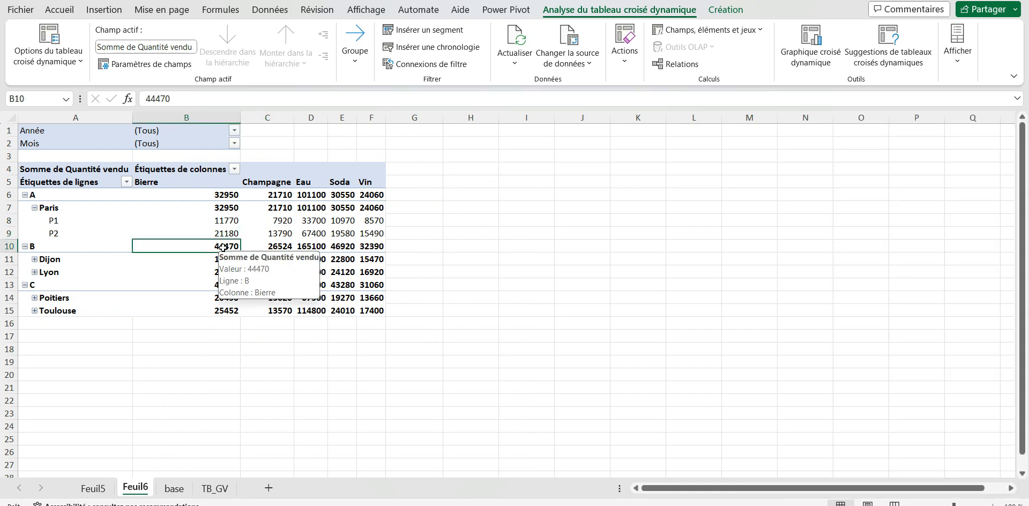
click(104, 9)
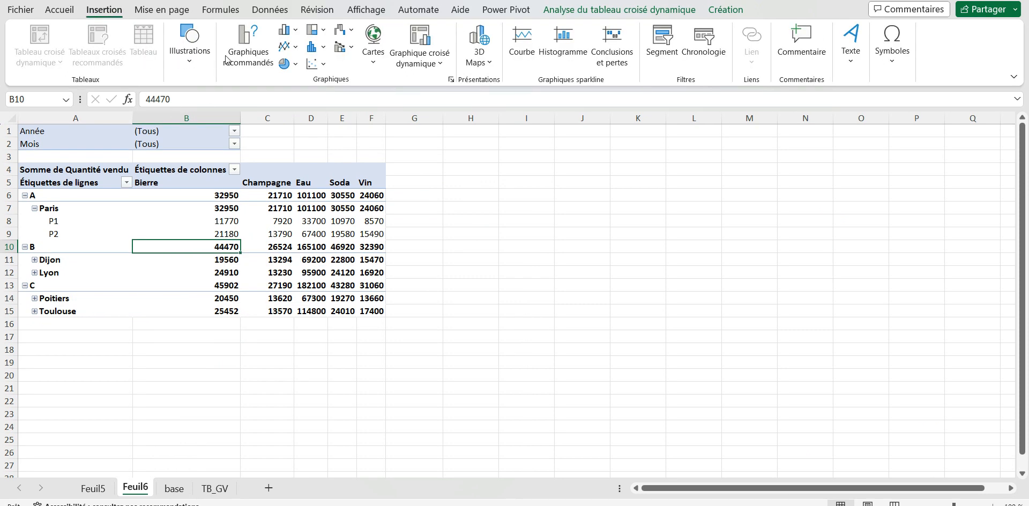
click(287, 30)
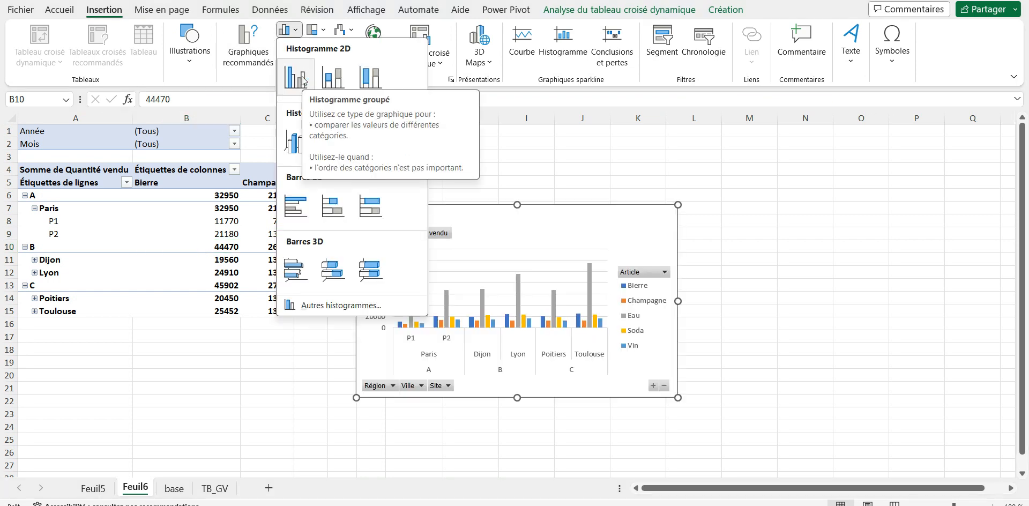
click(303, 80)
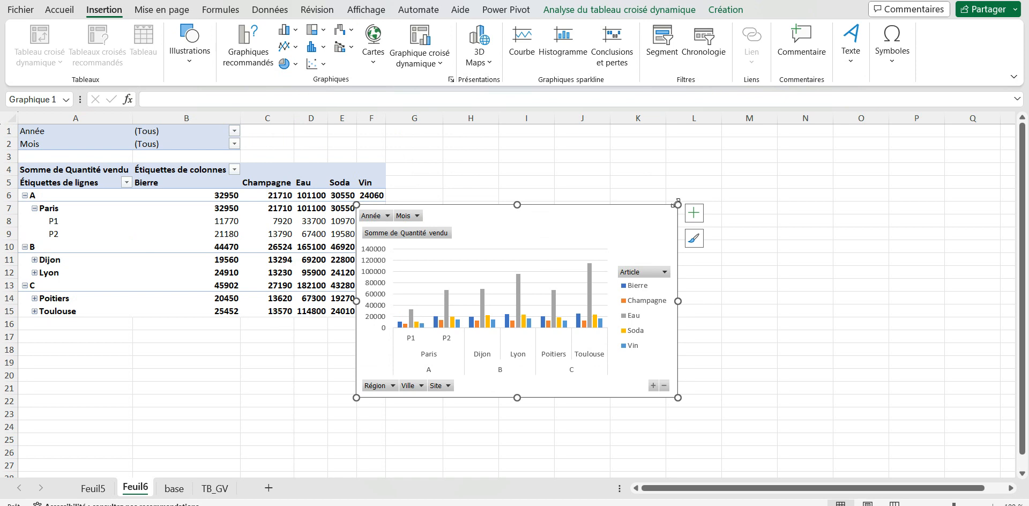
Step: Enlarge the pivot chart and move it closer to the pivot table's row labels
drag(675, 203, 794, 142)
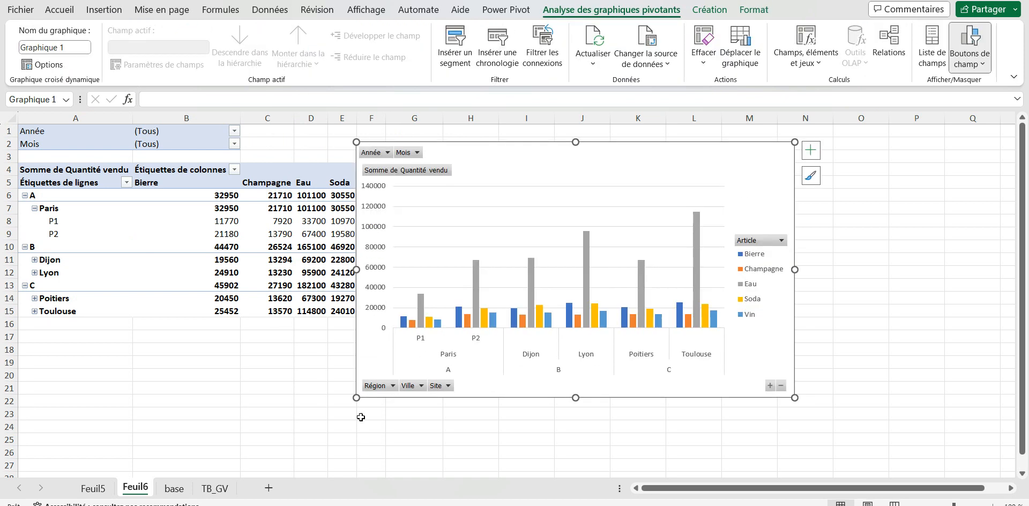
drag(356, 398, 303, 433)
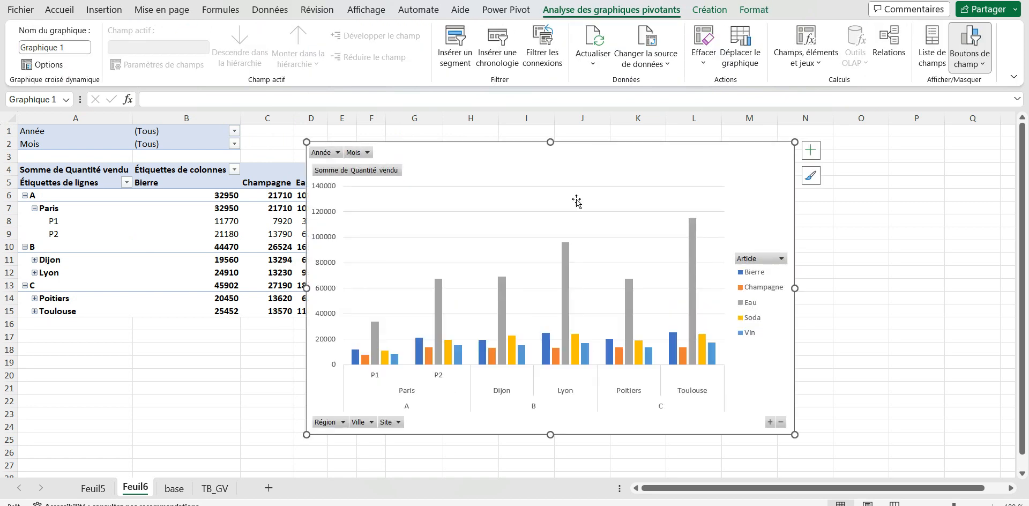
drag(604, 153, 526, 145)
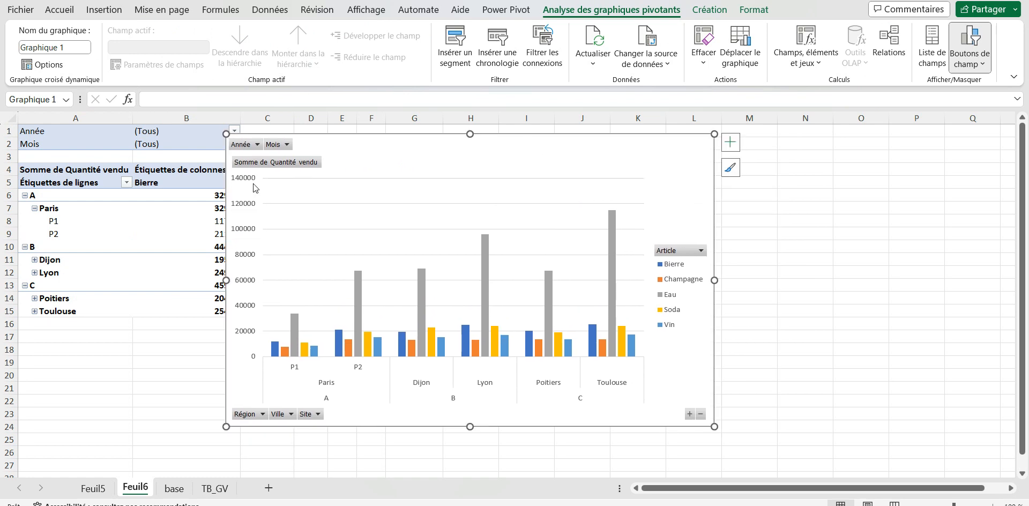
Step: Rename the Somme de Quantité vendu heading in cell A4 as Quantité vendue
click(137, 233)
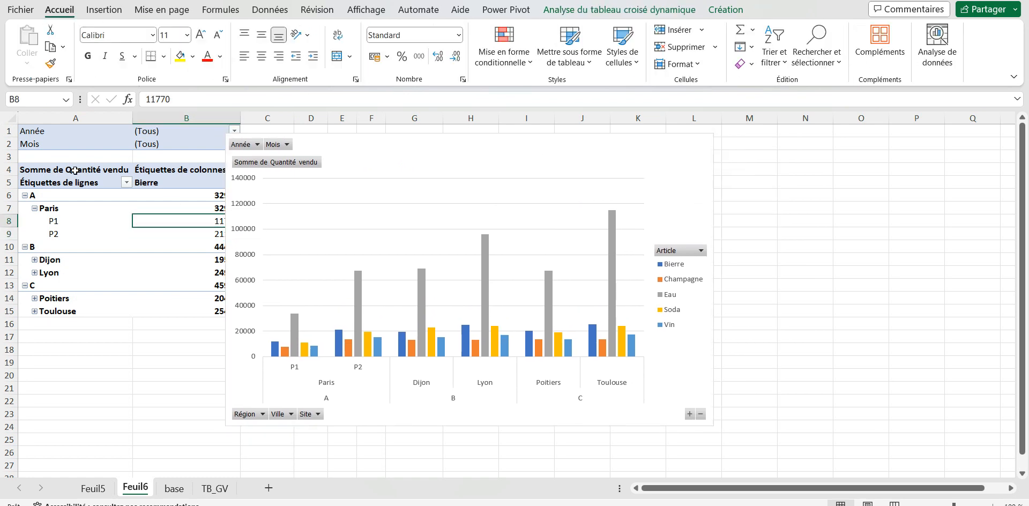
click(78, 169)
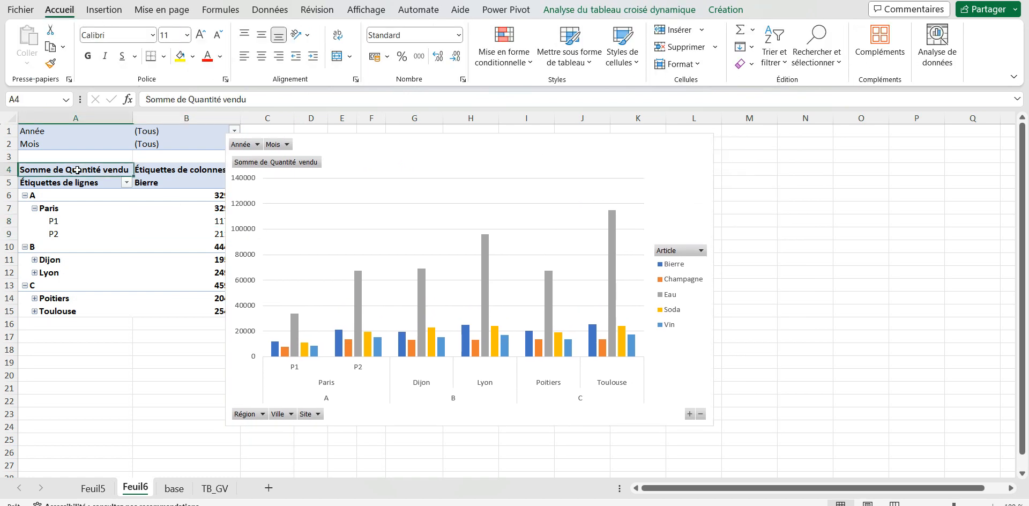
click(188, 99)
key(BackSpace)
key(BackSpace)
key(BackSpace)
key(BackSpace)
key(BackSpace)
key(BackSpace)
key(BackSpace)
key(BackSpace)
key(BackSpace)
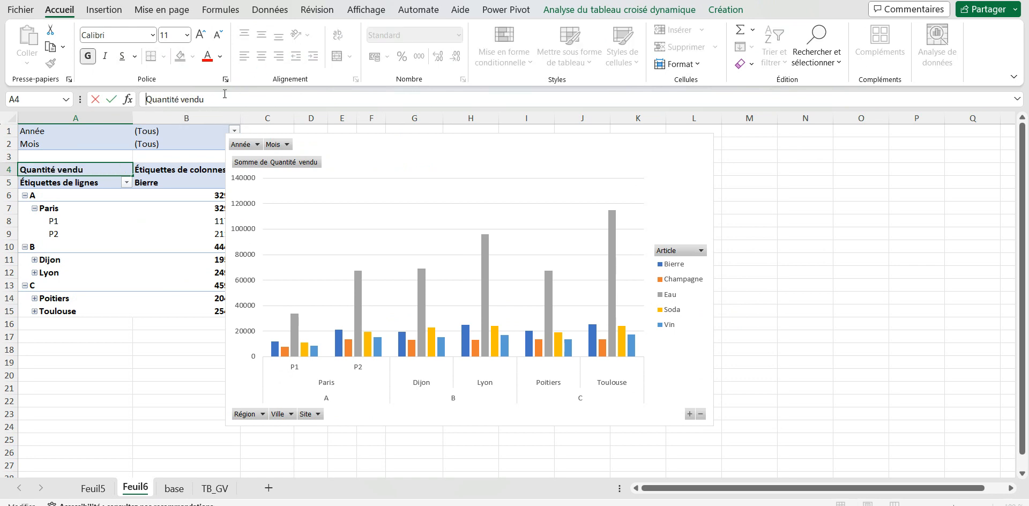
key(Return)
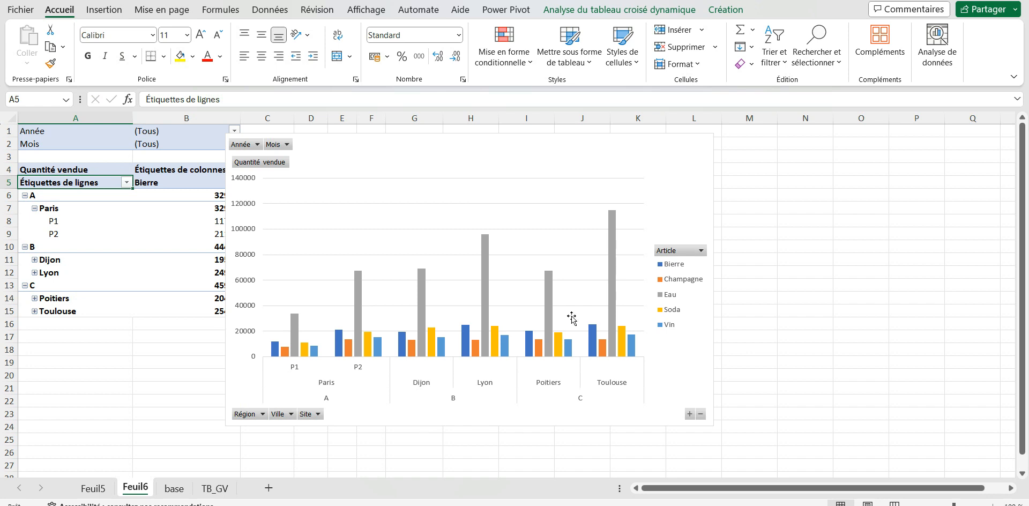
Step: Add a chart title to the pivot chart, and try data labels before removing them
click(706, 155)
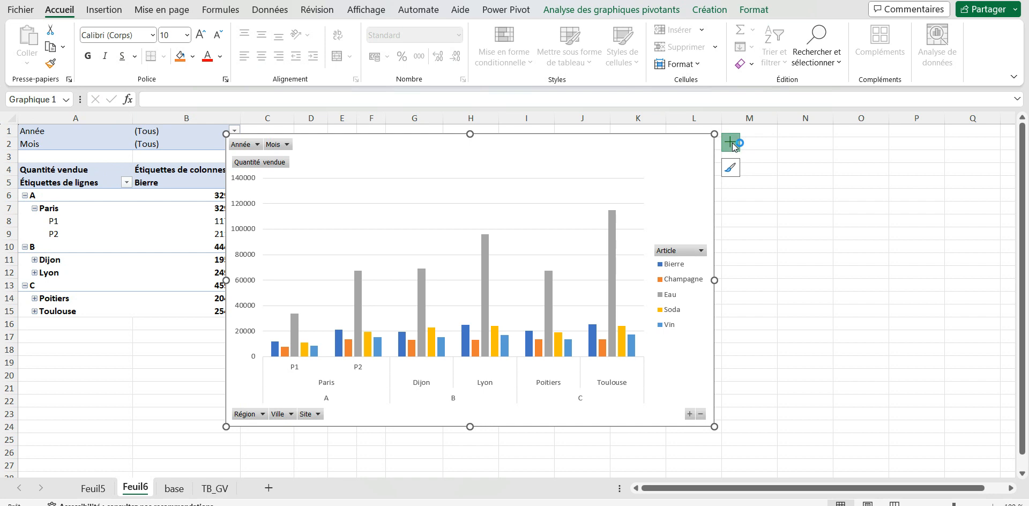
click(730, 143)
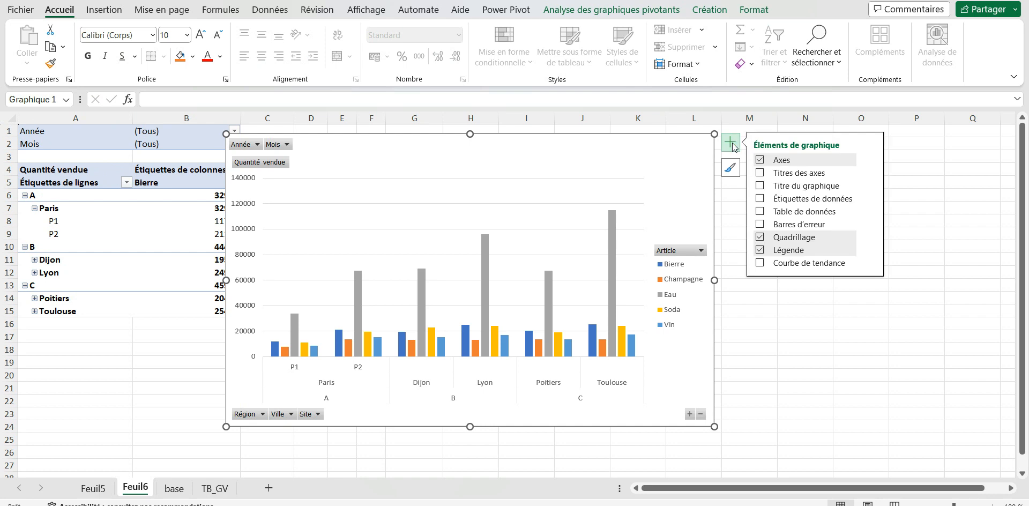
click(760, 185)
click(761, 199)
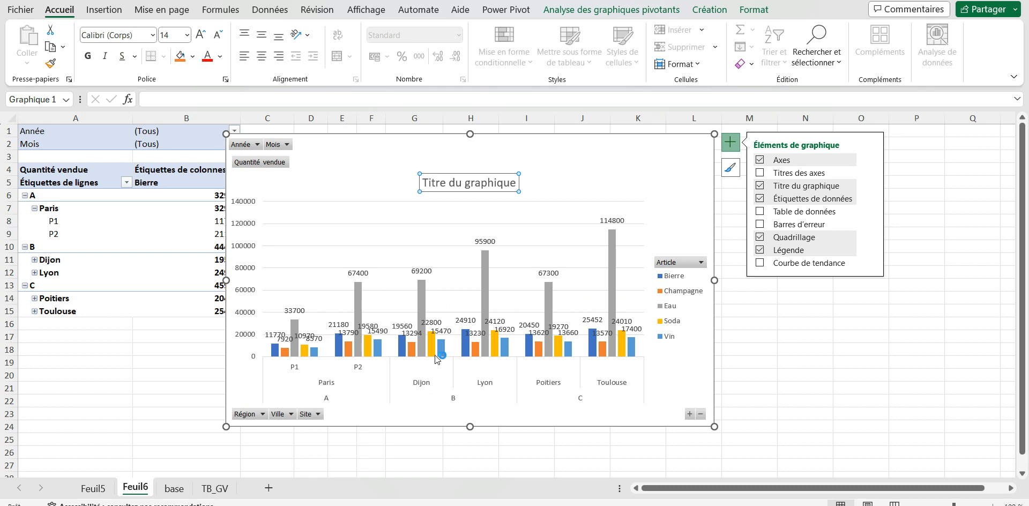
click(760, 198)
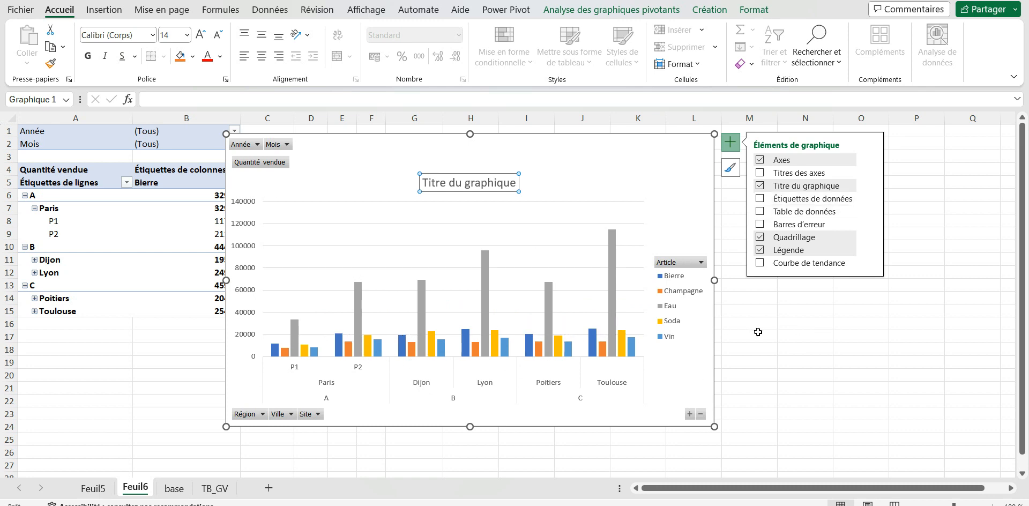
click(783, 333)
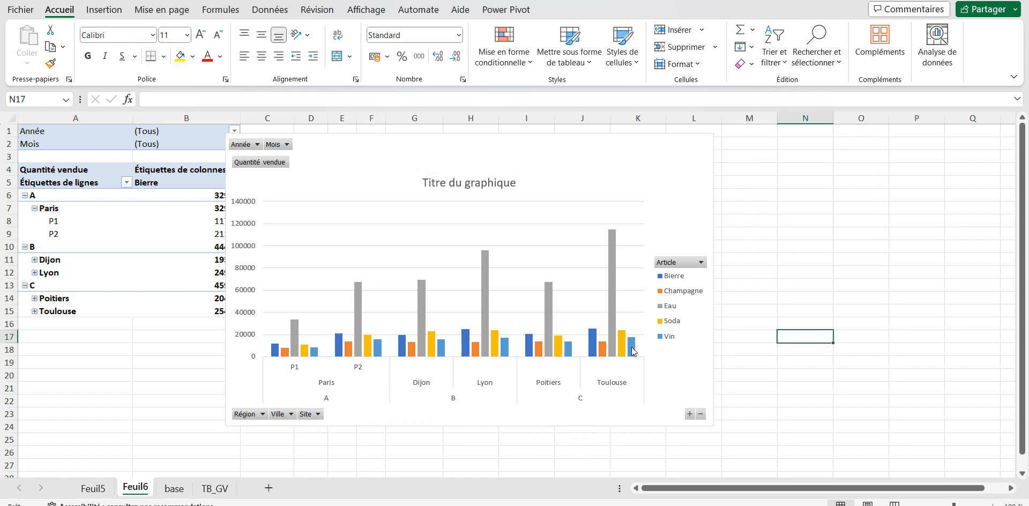
Step: Collapse the pivot chart to city level, and expand every city again to its individual sites
mouse_move(632, 346)
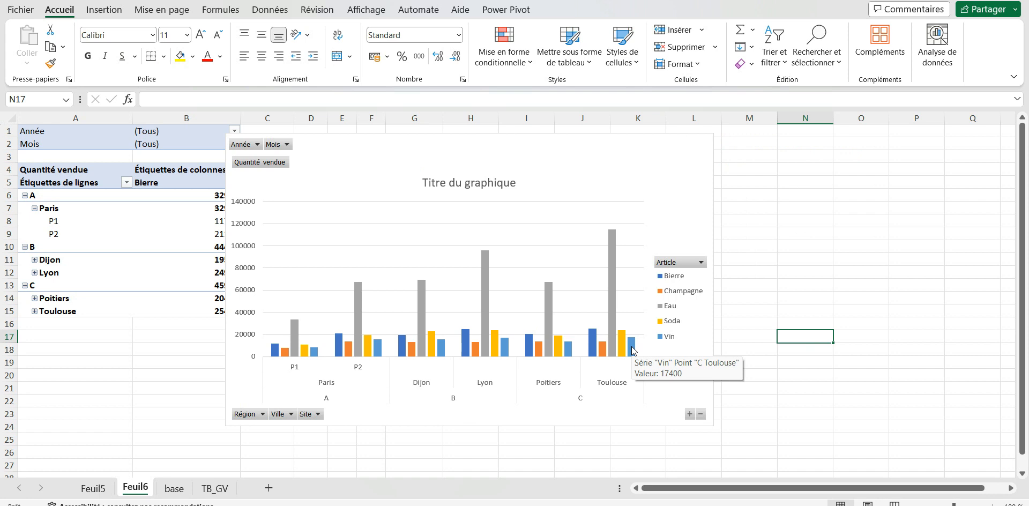
click(700, 413)
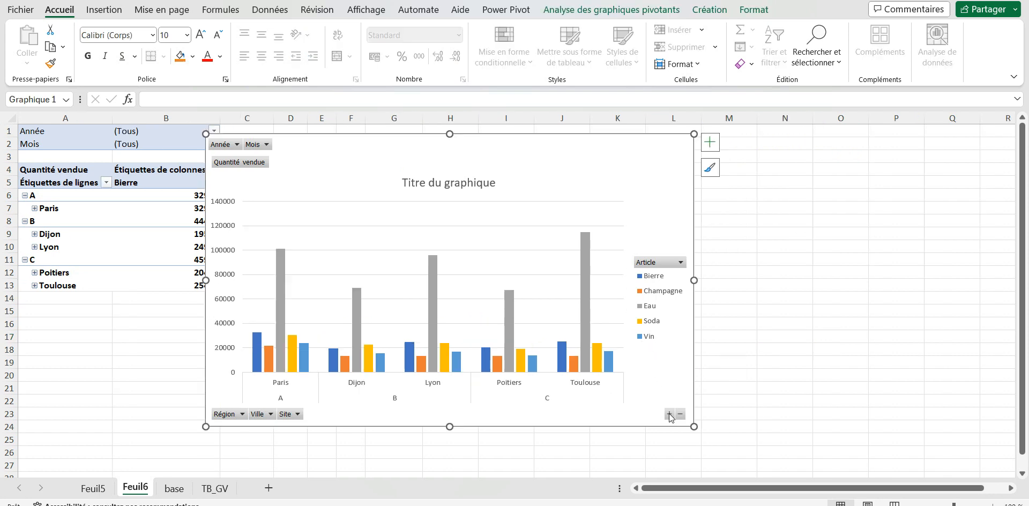
click(670, 415)
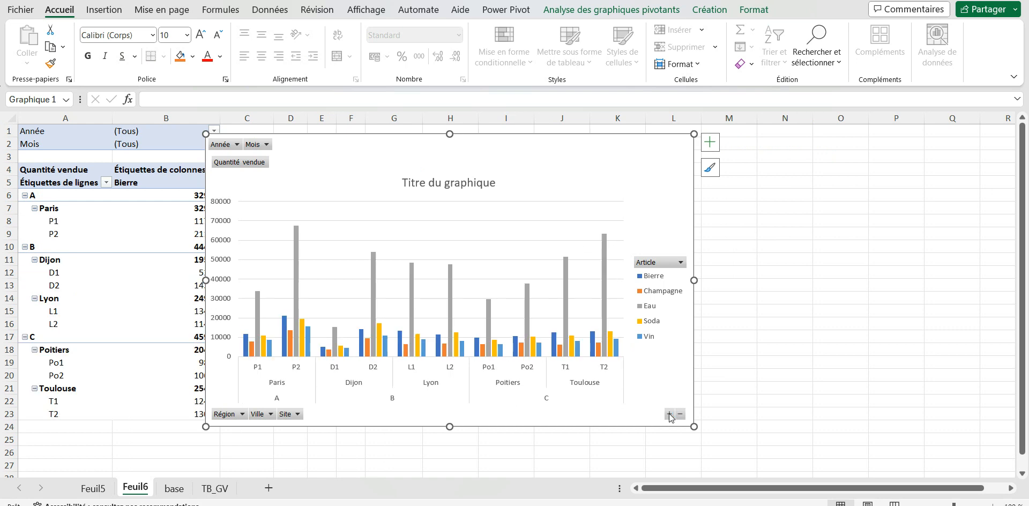
Step: Replace the pivot chart's placeholder title with Quantités vendues
click(457, 190)
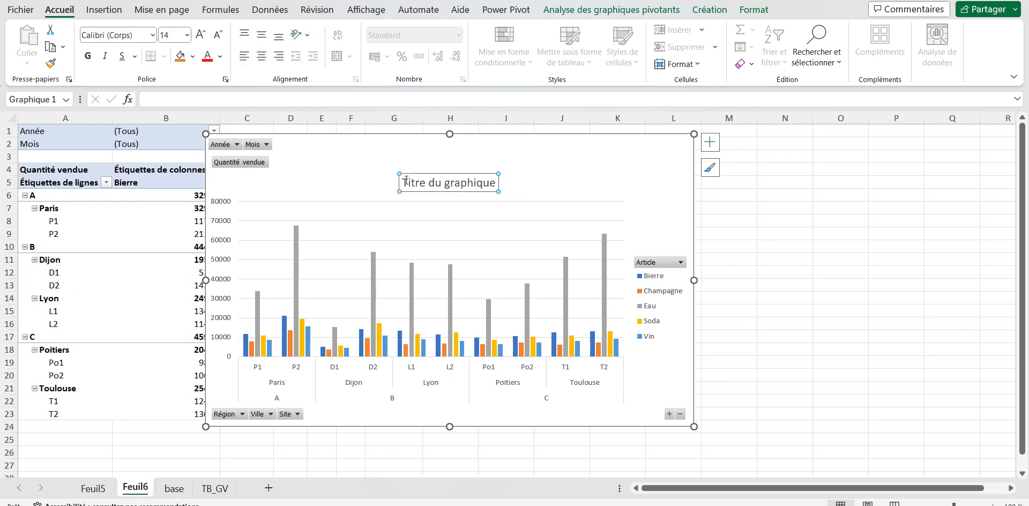
drag(405, 181, 480, 186)
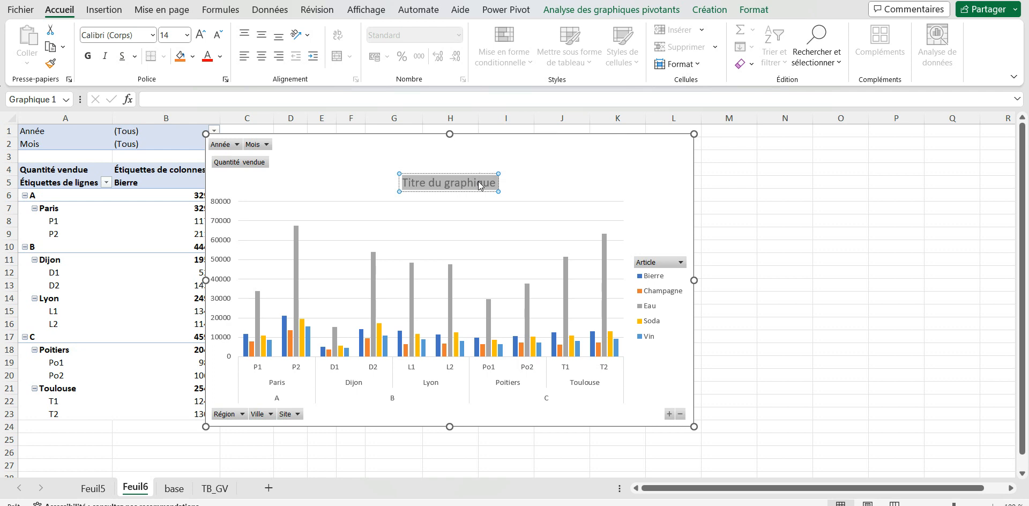
text(Quantités)
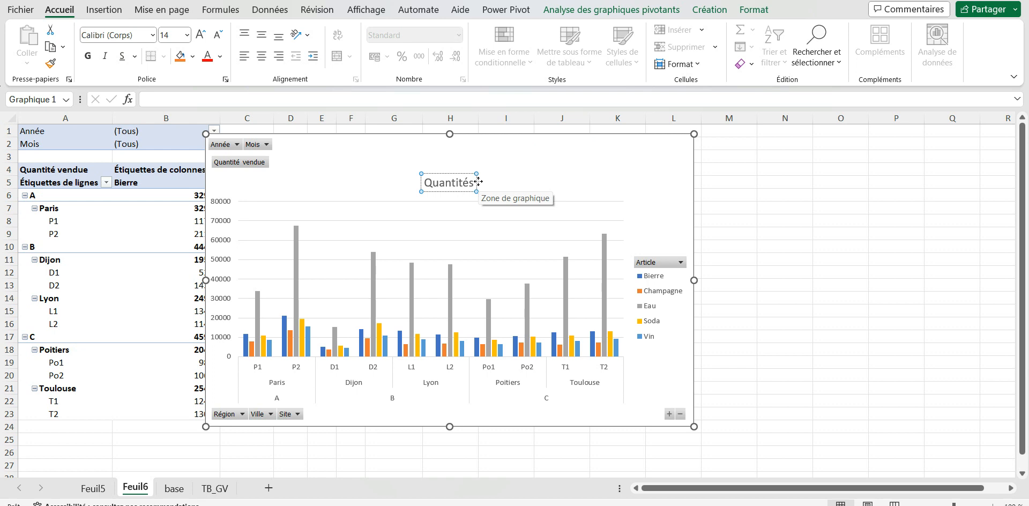
text( vendu)
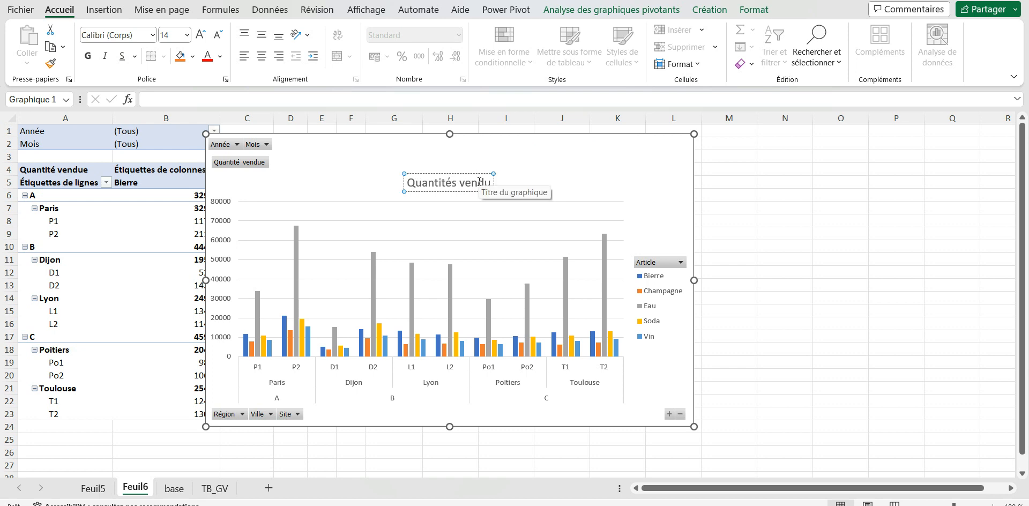
text(es)
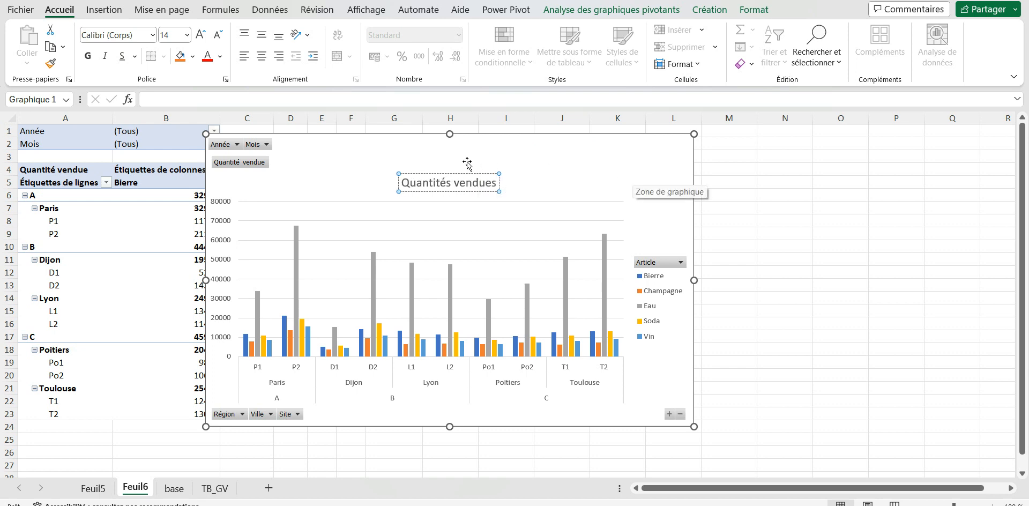
Step: Make the Quantités vendues chart title bold and raise its font size to 16
click(464, 171)
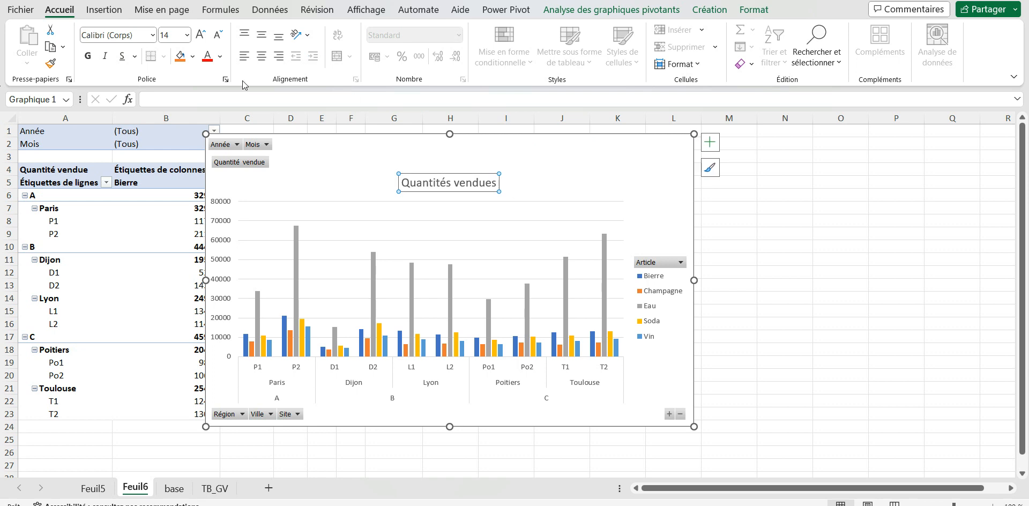
click(88, 55)
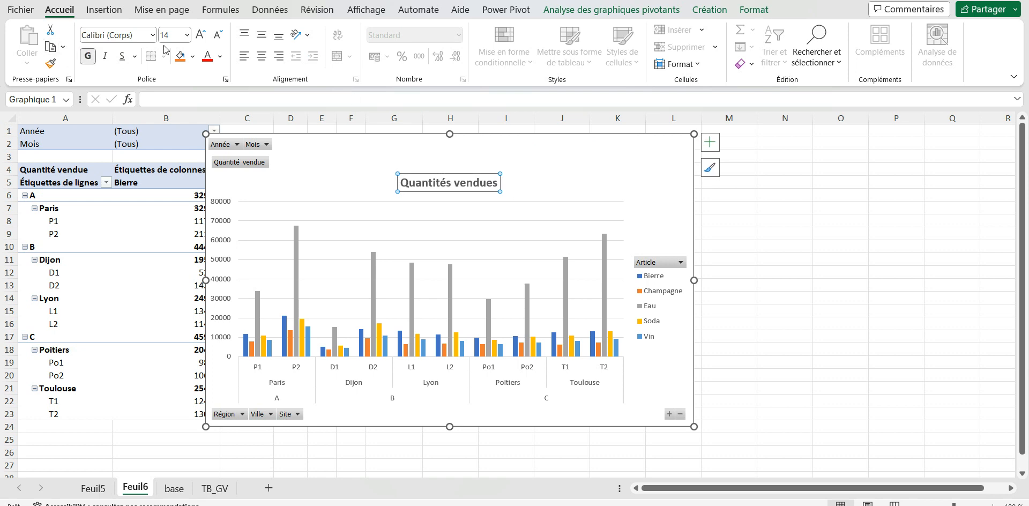
click(200, 40)
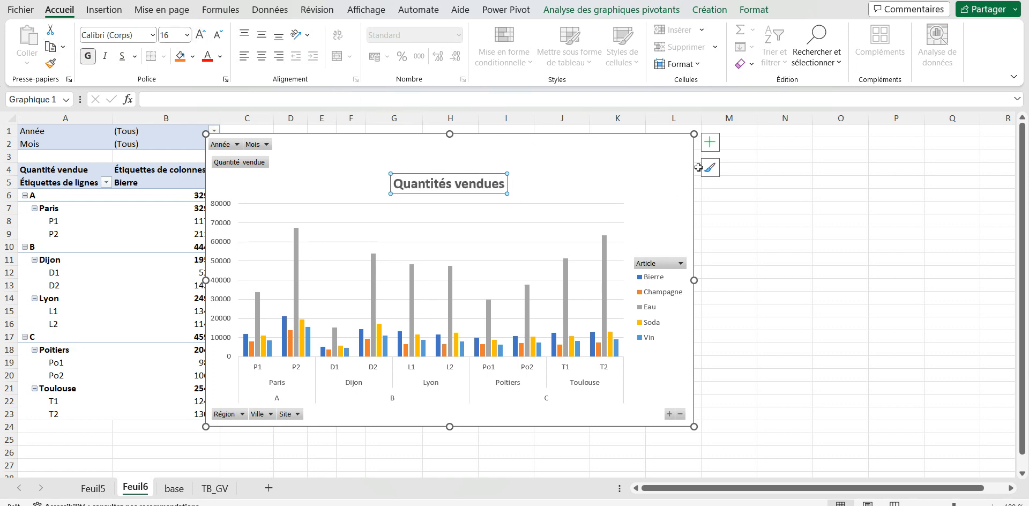
click(735, 218)
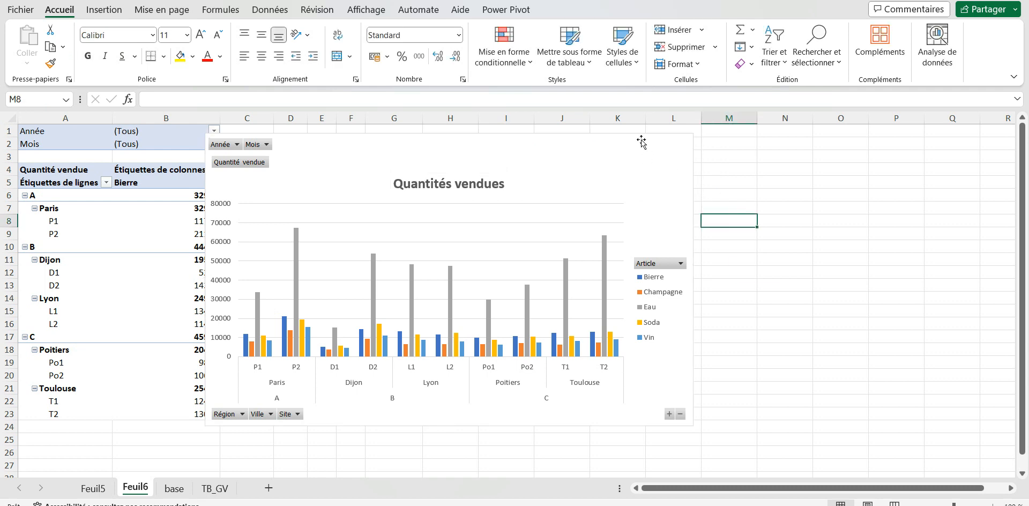
Step: Enlarge the pivot chart slightly and place it beside the pivot table's row labels
drag(629, 140, 439, 134)
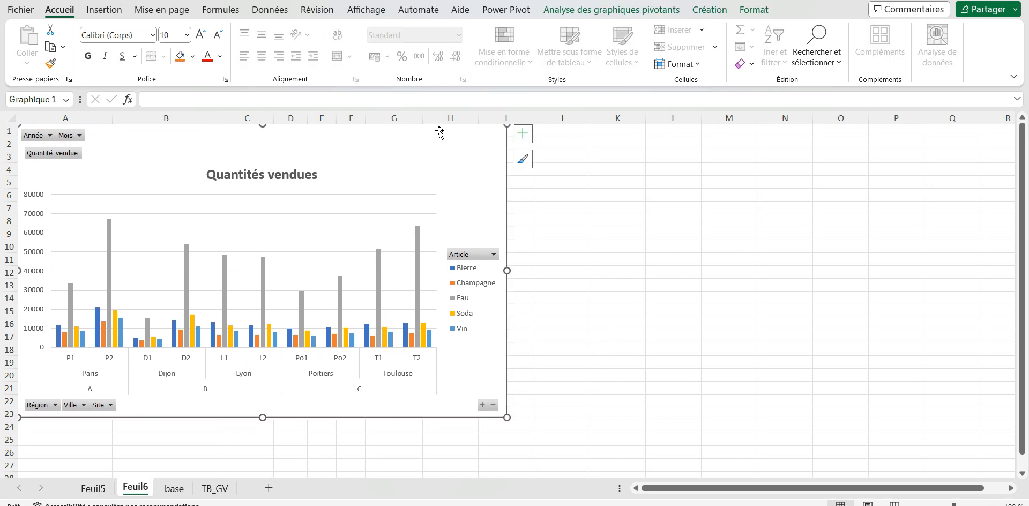
drag(509, 418, 532, 441)
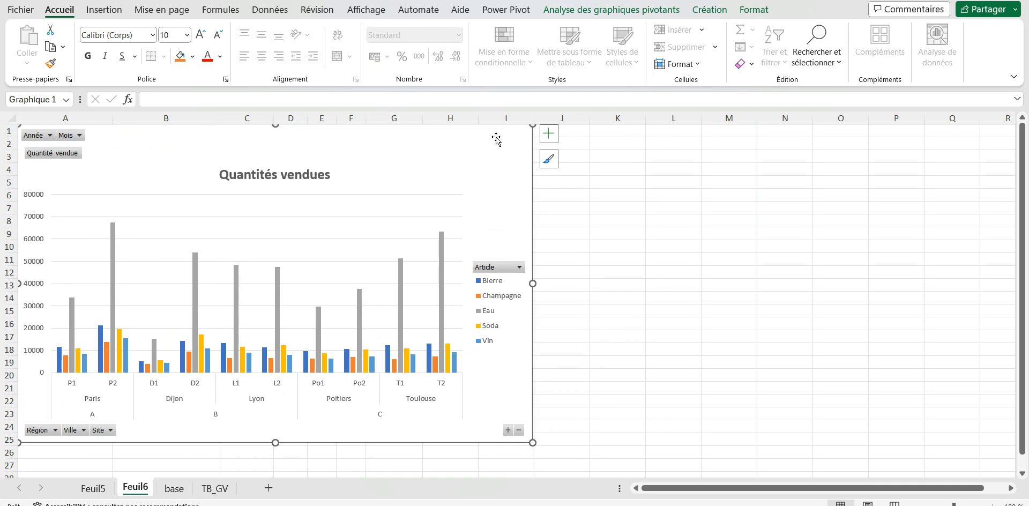
drag(491, 149, 655, 147)
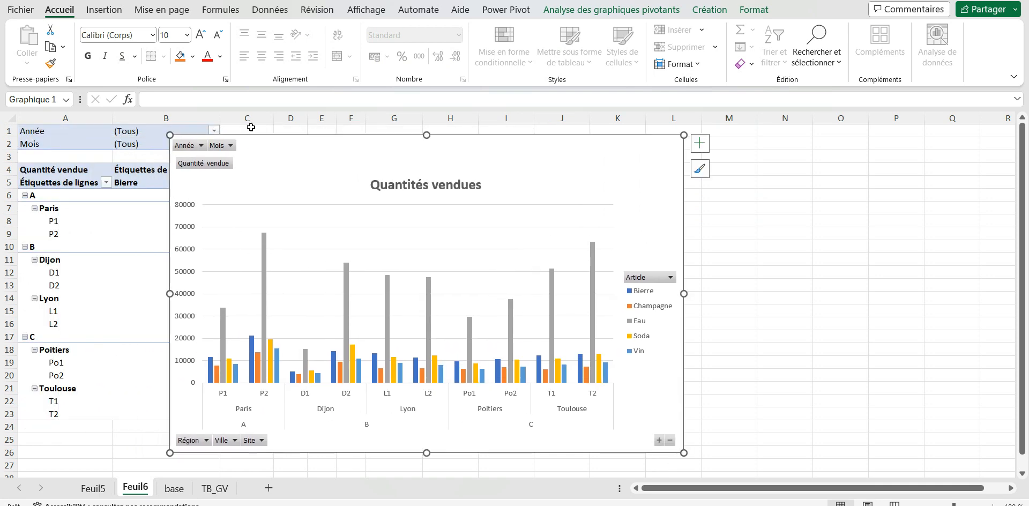
Step: Insert an empty column before column A and two empty rows above row 1
click(76, 120)
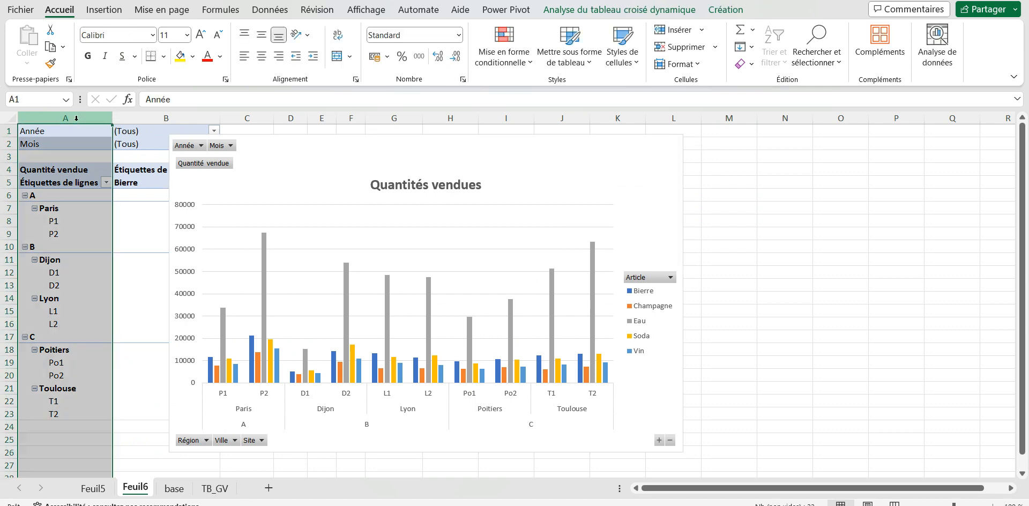
right_click(76, 119)
click(113, 255)
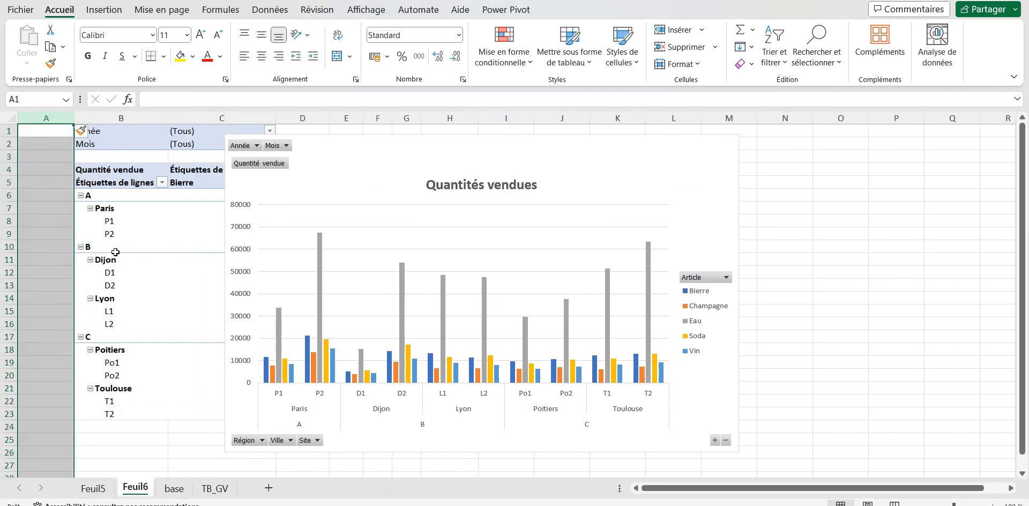
drag(8, 129, 7, 143)
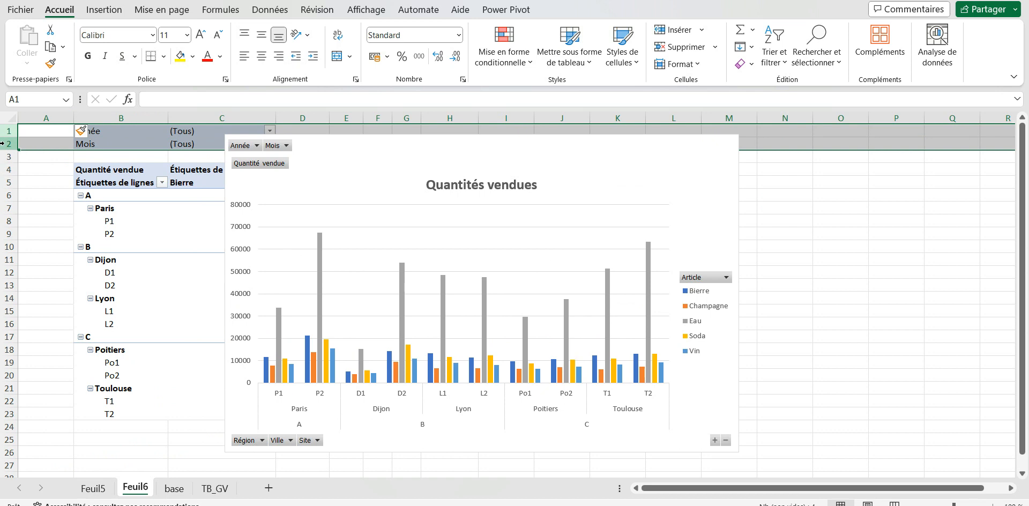
right_click(7, 146)
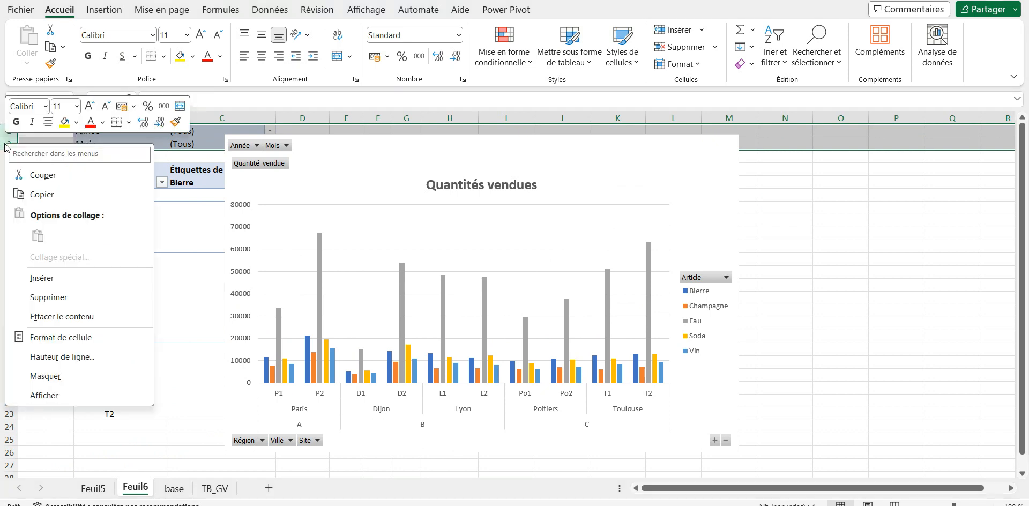
click(65, 280)
Step: Place the pivot chart over the pivot table so it hides the data, and enlarge it to about 20.6 by 13.6 cm
drag(514, 178, 374, 149)
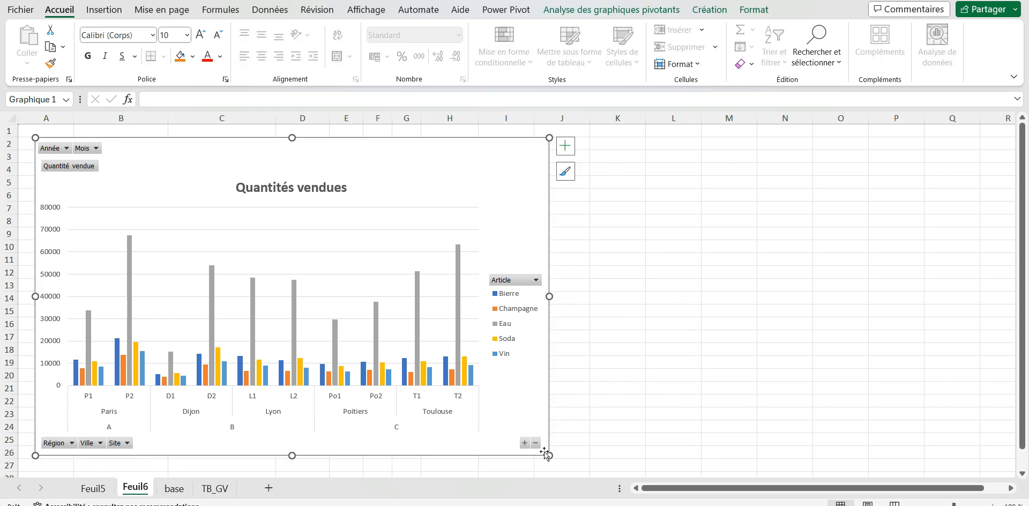
mouse_move(548, 455)
mouse_down()
mouse_move(556, 478)
mouse_move(557, 465)
mouse_up()
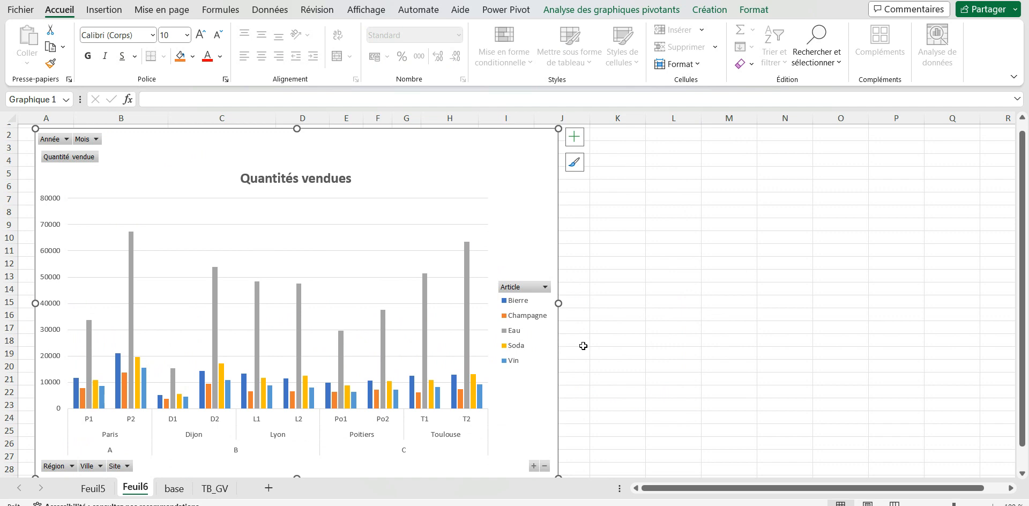
mouse_move(555, 137)
mouse_down()
mouse_move(557, 128)
mouse_move(543, 154)
mouse_move(540, 142)
mouse_up()
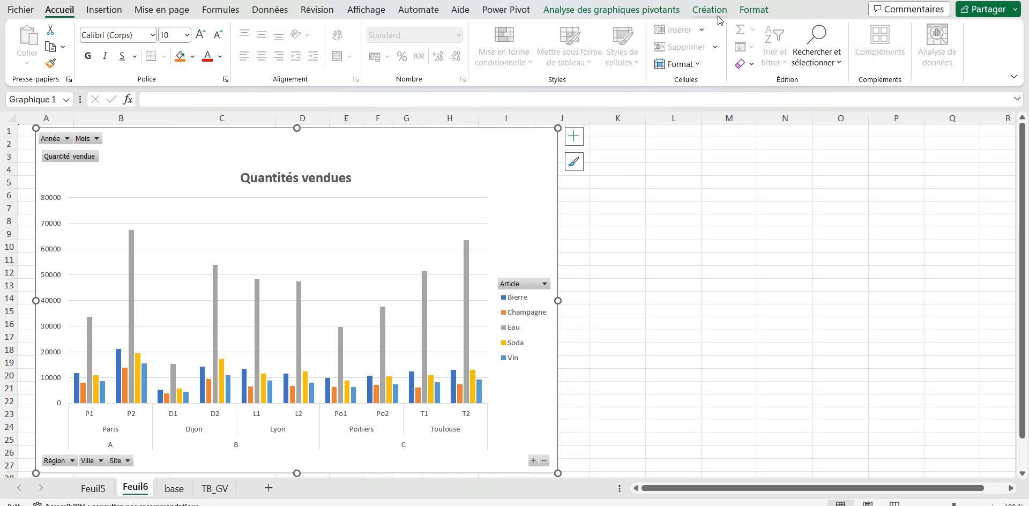
Step: Give the pivot chart's outer area a black outline and deselect the chart
click(755, 11)
click(583, 47)
click(568, 65)
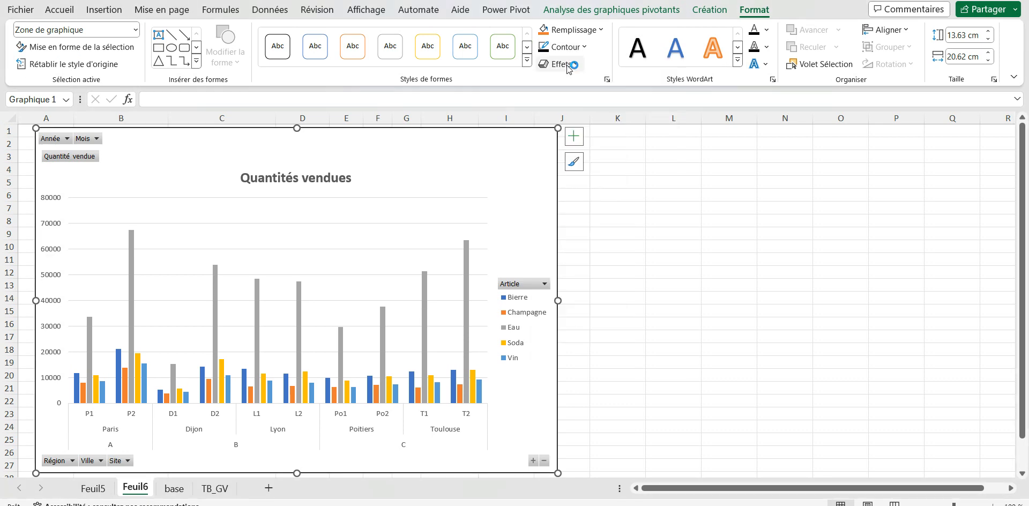
click(619, 245)
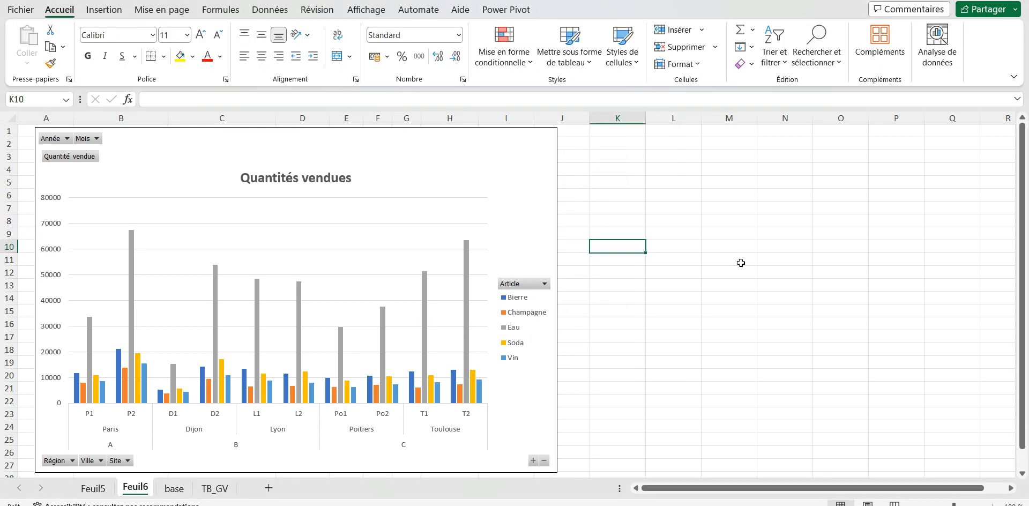